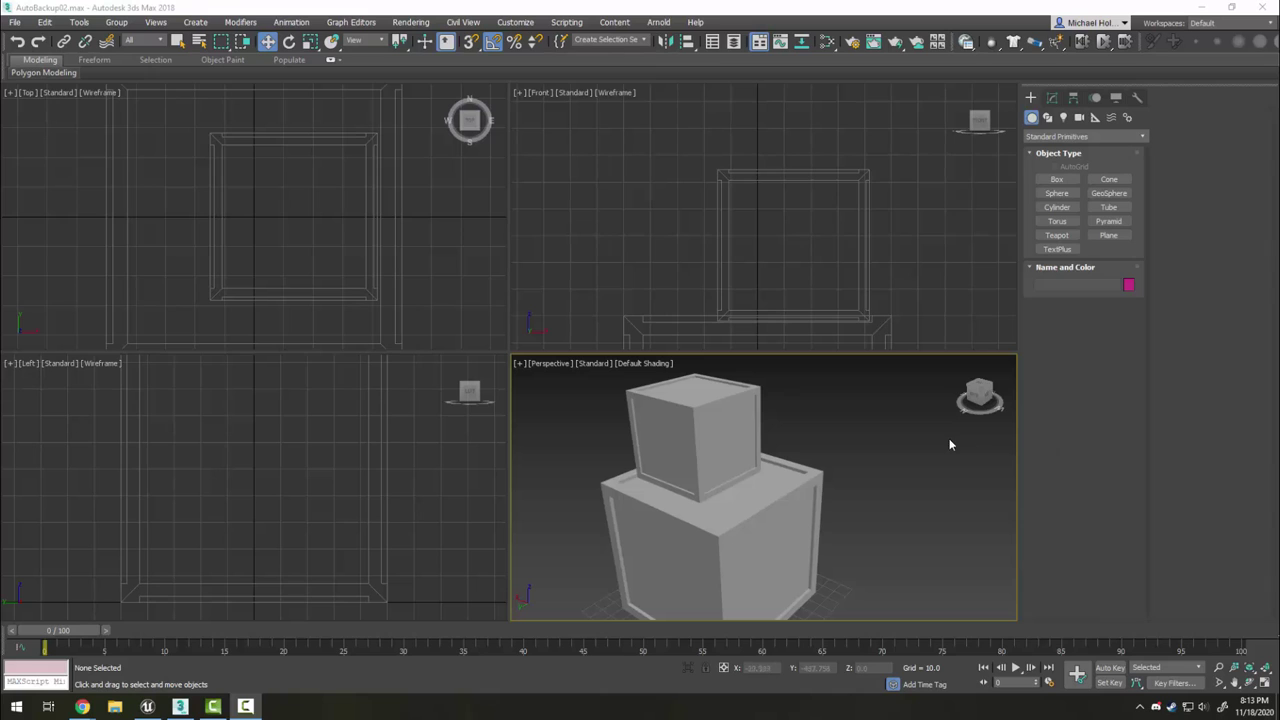
# - Frame the stacked crates in Perspective and select both Box001 and Box002
pyautogui.moveTo(871, 514); pyautogui.dragTo(827, 499, button='middle')
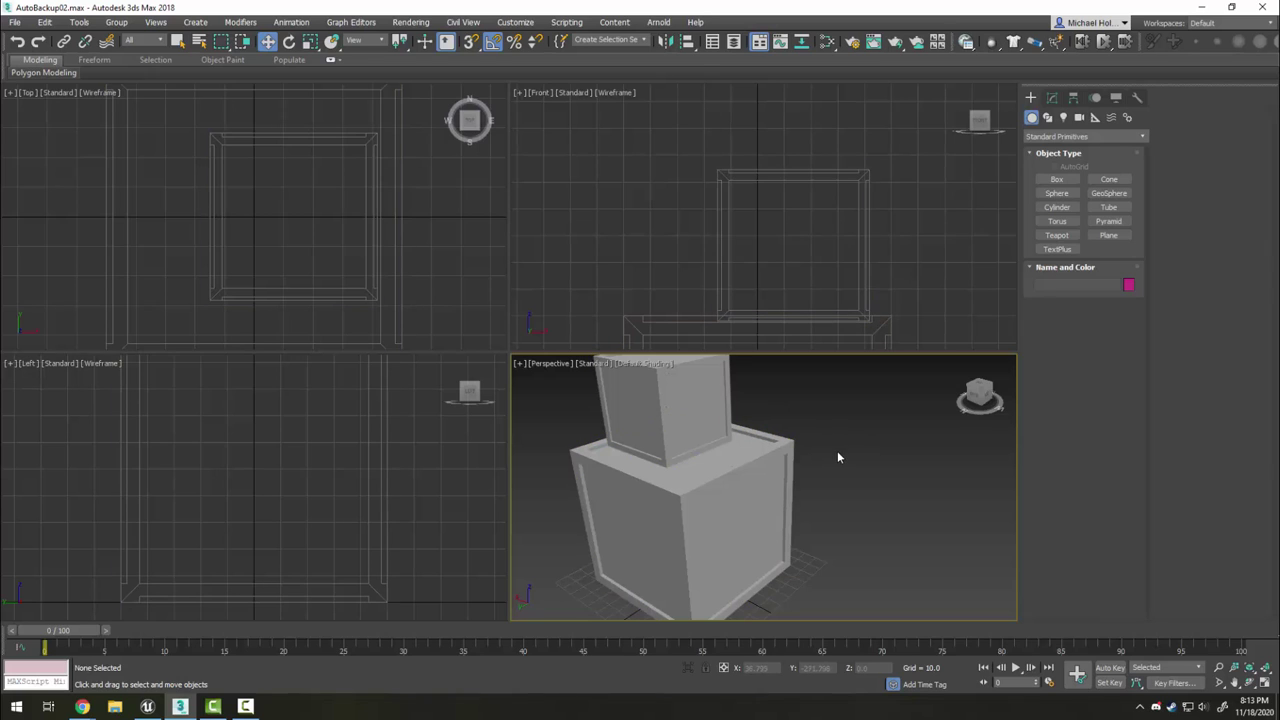
pyautogui.moveTo(837, 455); pyautogui.dragTo(771, 537, button='middle')
pyautogui.click(771, 514)
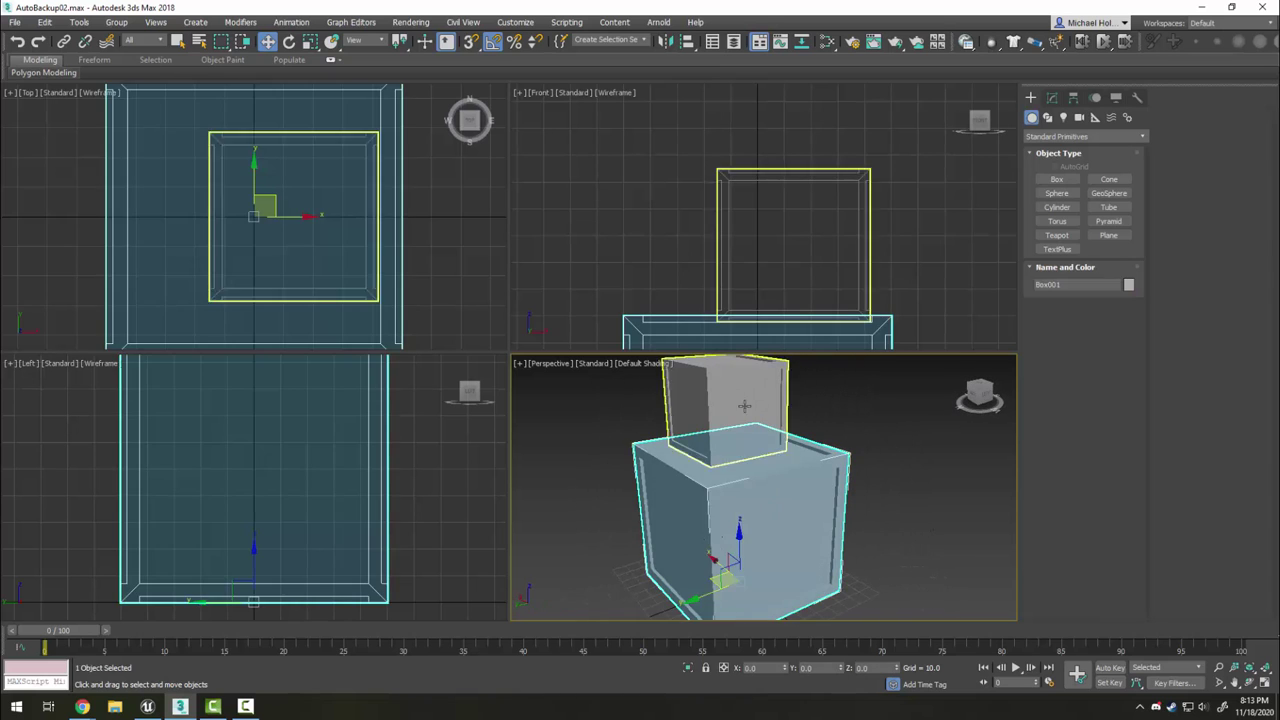
pyautogui.click(743, 397)
pyautogui.click(740, 491)
pyautogui.click(740, 417)
pyautogui.moveTo(876, 549)
pyautogui.keyDown('alt'); pyautogui.mouseDown(button='middle')
pyautogui.moveTo(929, 546)
pyautogui.moveTo(921, 526)
pyautogui.moveTo(896, 551)
pyautogui.mouseUp(button='middle'); pyautogui.keyUp('alt')
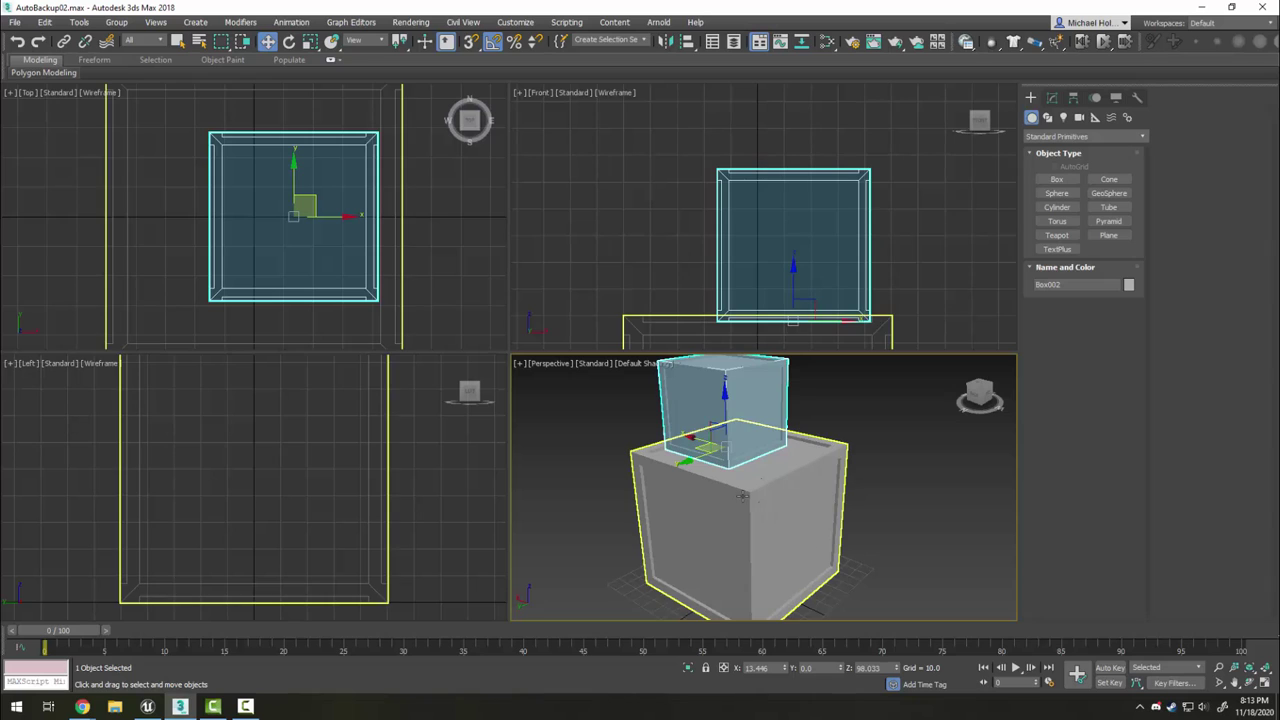
pyautogui.click(743, 497)
pyautogui.keyDown('ctrl'); pyautogui.click(256, 279); pyautogui.keyUp('ctrl')
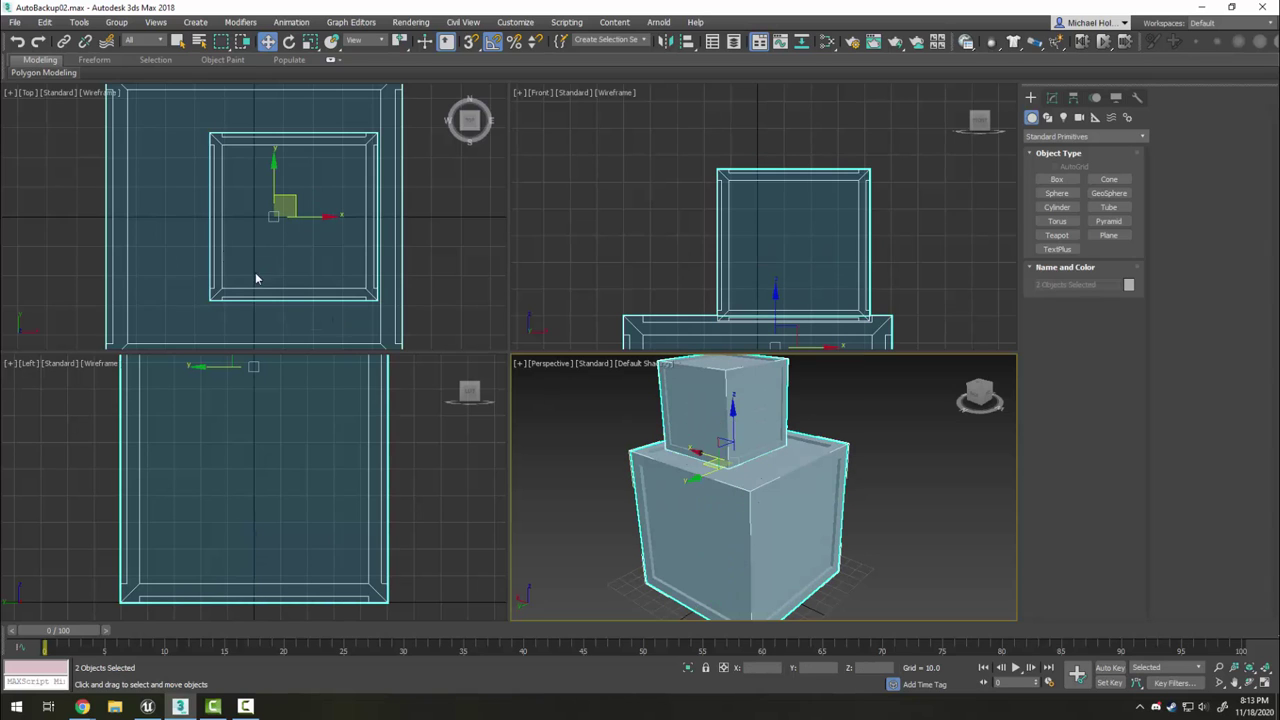
# - Start exporting the scene, opening the export dialog set to Autodesk (*.FBX)
pyautogui.click(14, 22)
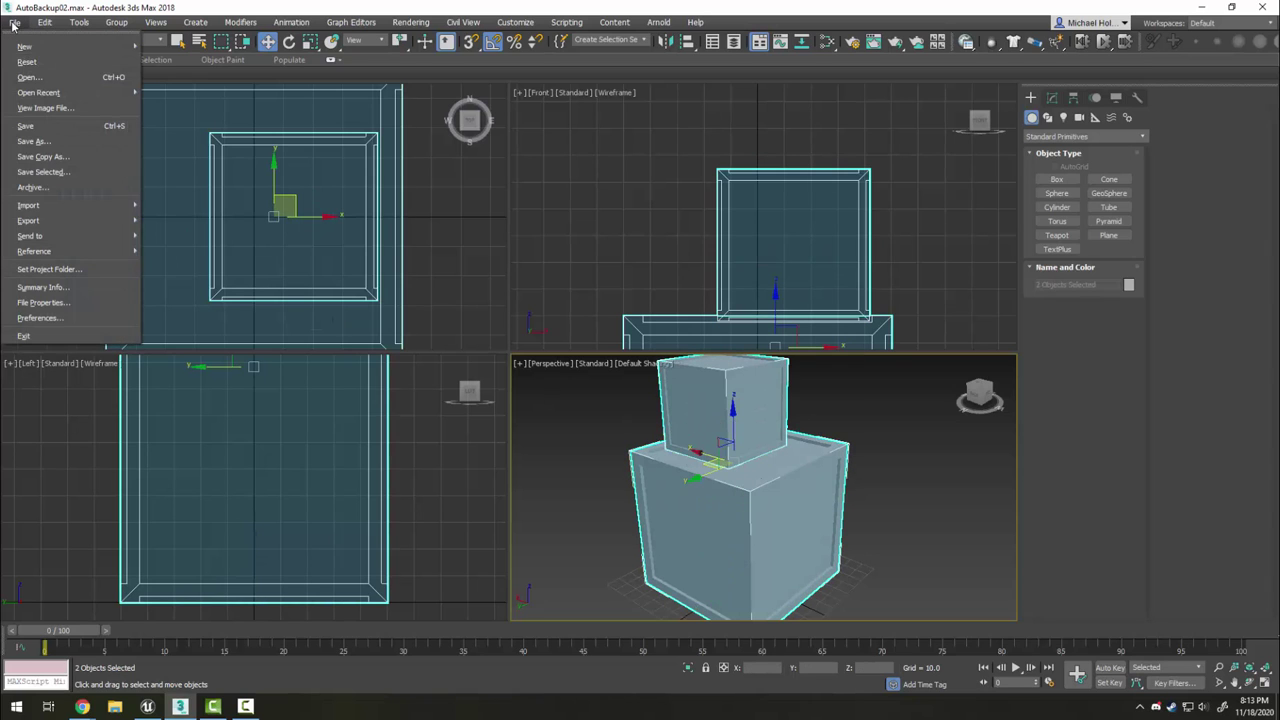
pyautogui.moveTo(111, 225)
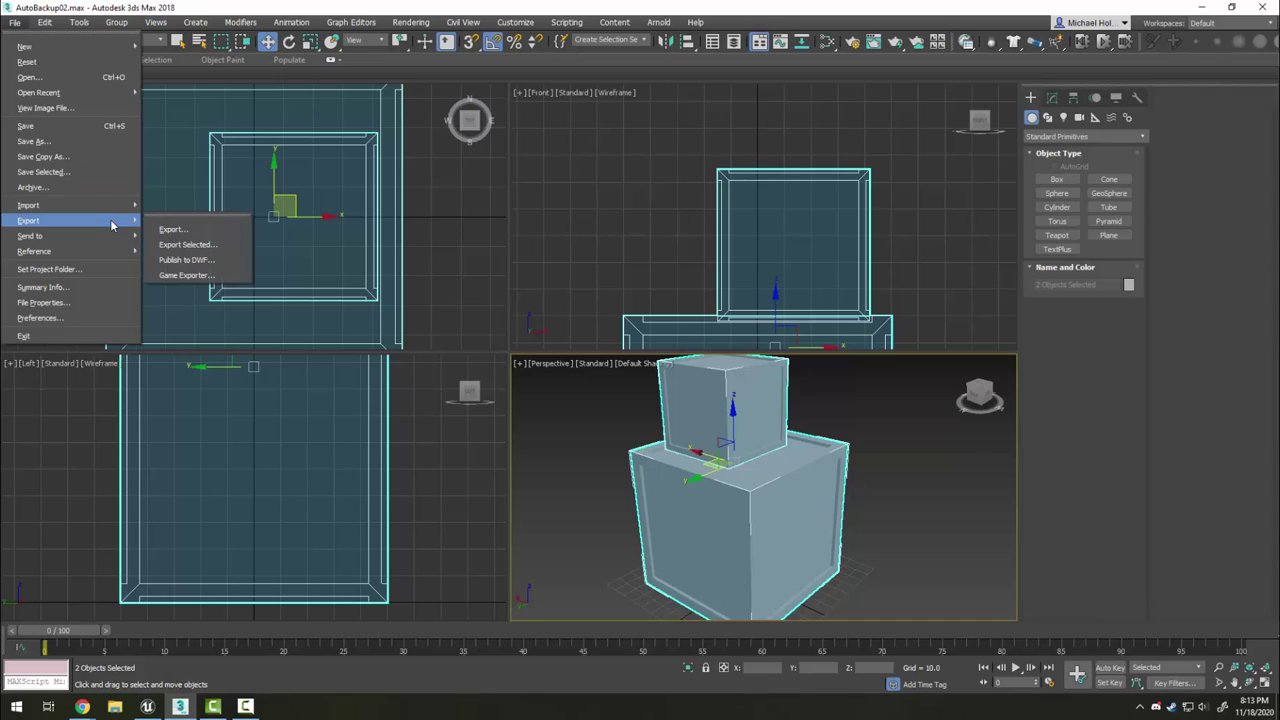
pyautogui.click(172, 230)
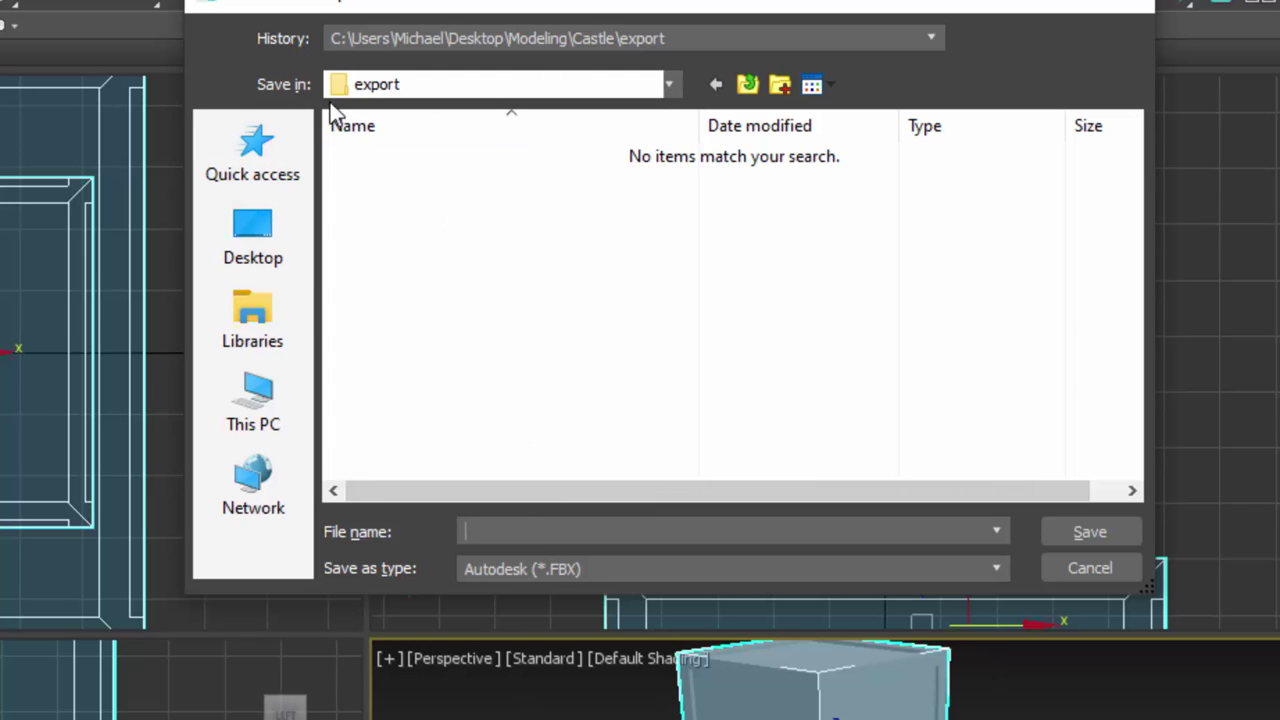
# - Save the export as 'crates' in Downloads and move the FBX Export options window aside
pyautogui.click(385, 100)
pyautogui.click(381, 90)
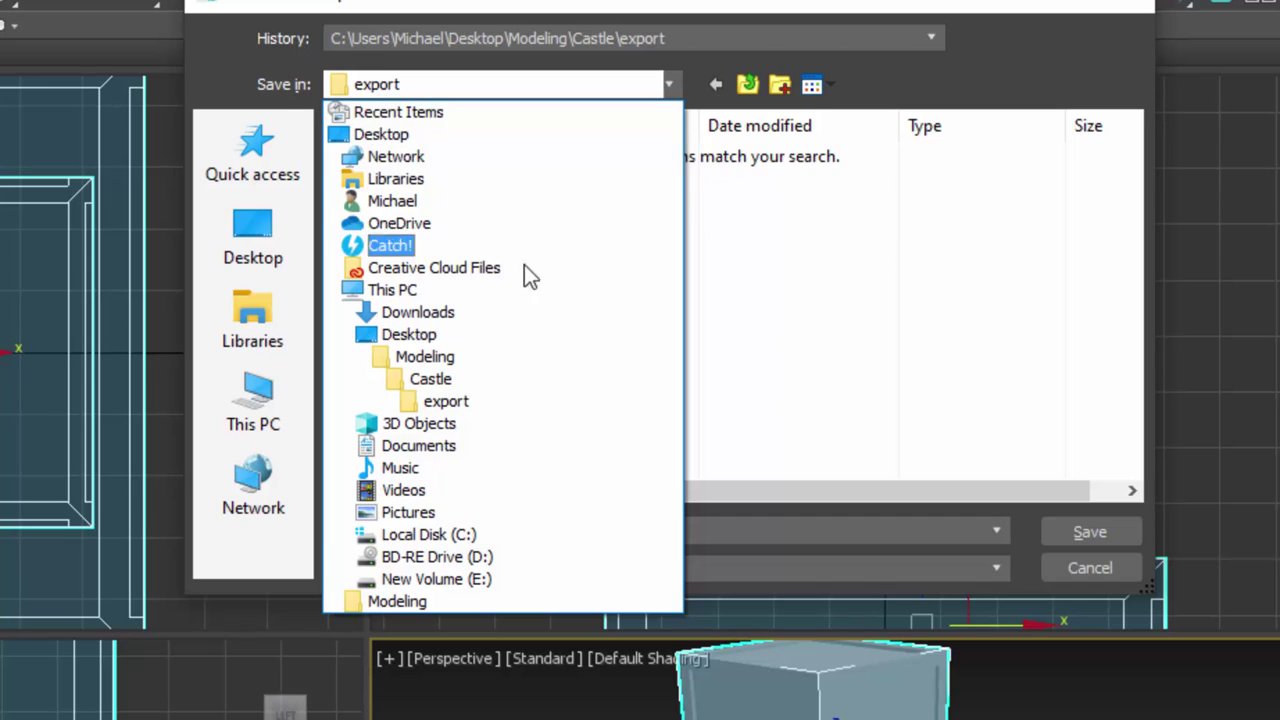
pyautogui.click(431, 316)
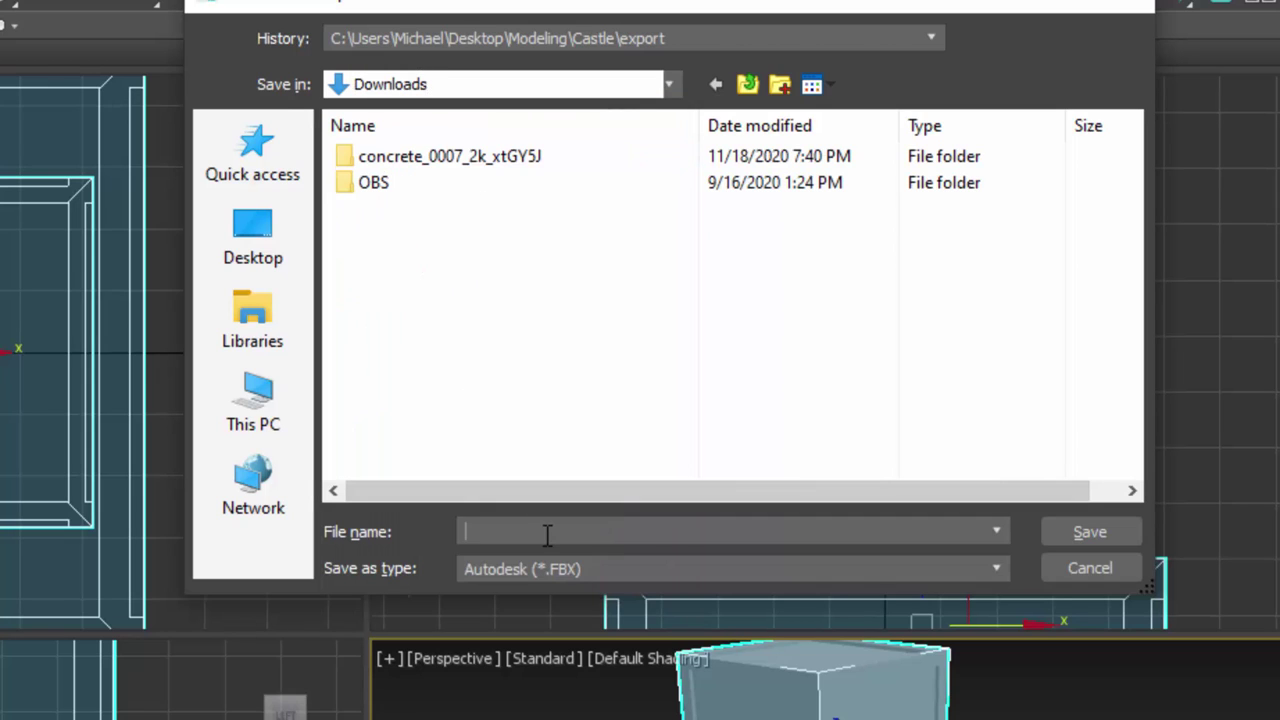
pyautogui.click(547, 535)
pyautogui.write('crates2')
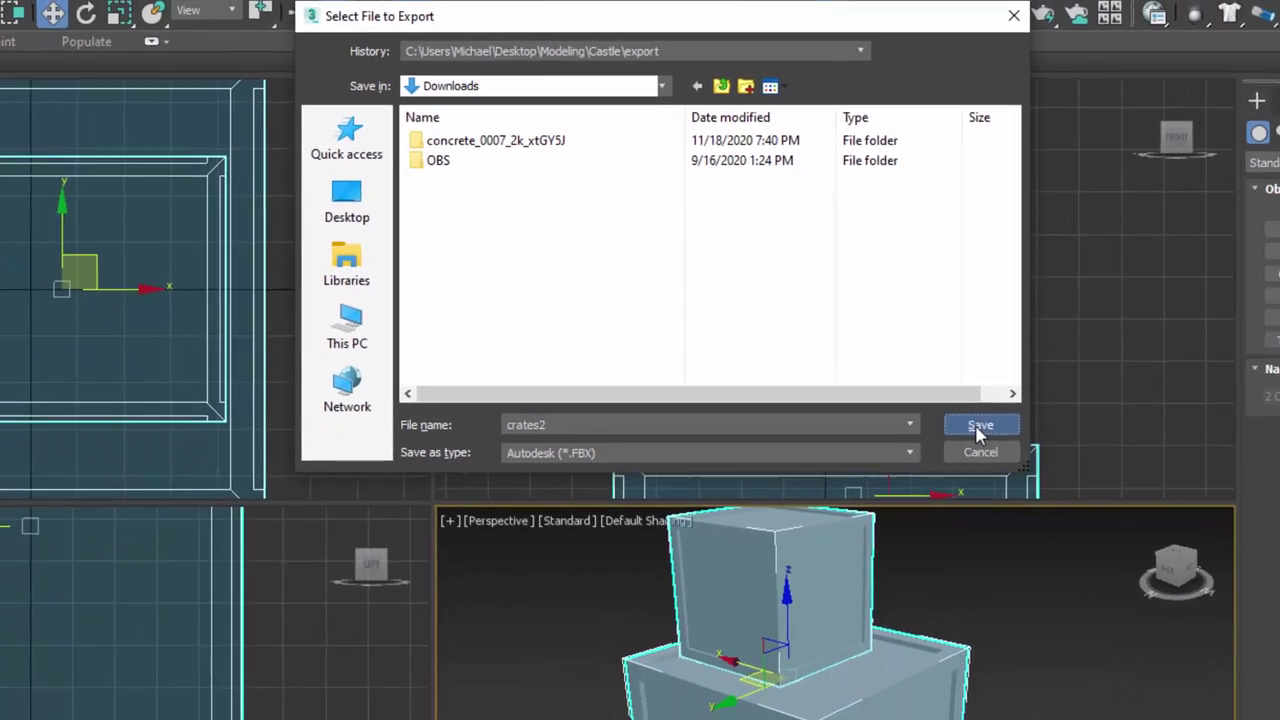
pyautogui.click(979, 427)
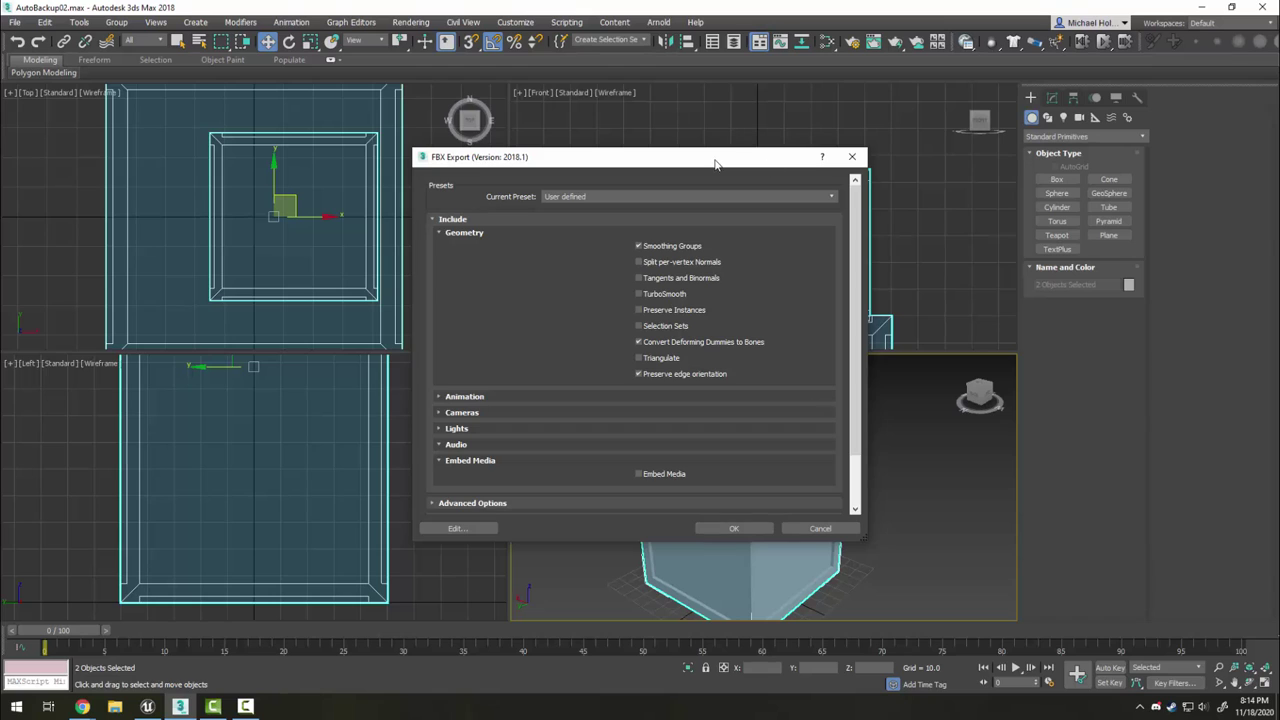
pyautogui.moveTo(715, 163); pyautogui.dragTo(762, 98)
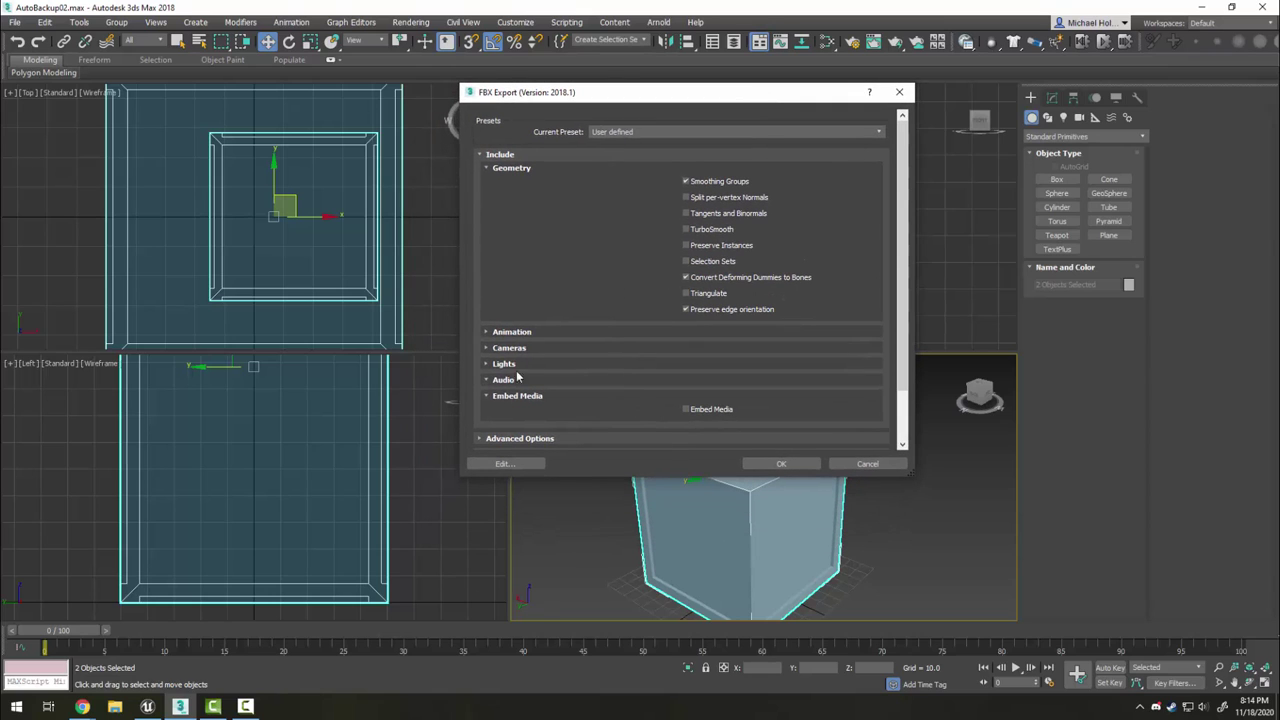
# - Review the FBX options by expanding and collapsing the Lights, Cameras and Animation sections
pyautogui.scroll(-2, 517, 336)
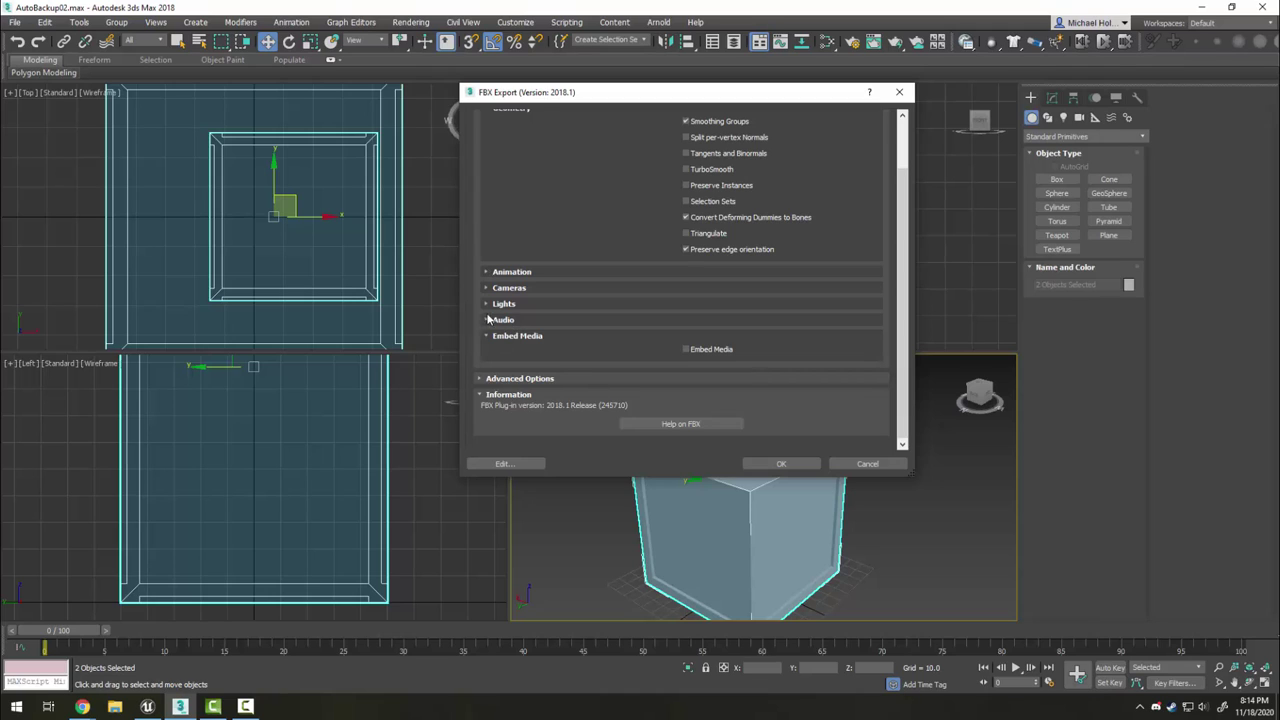
pyautogui.click(487, 304)
pyautogui.click(488, 288)
pyautogui.click(488, 272)
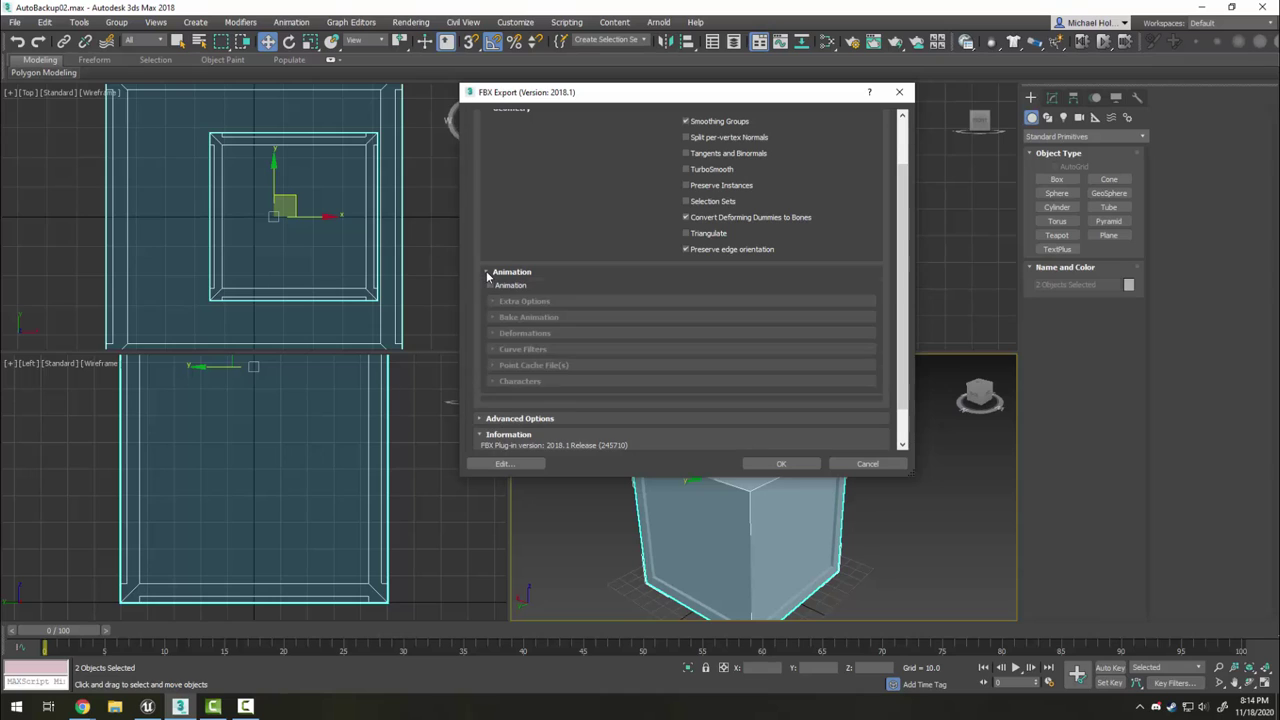
pyautogui.click(488, 272)
pyautogui.click(487, 290)
pyautogui.click(487, 306)
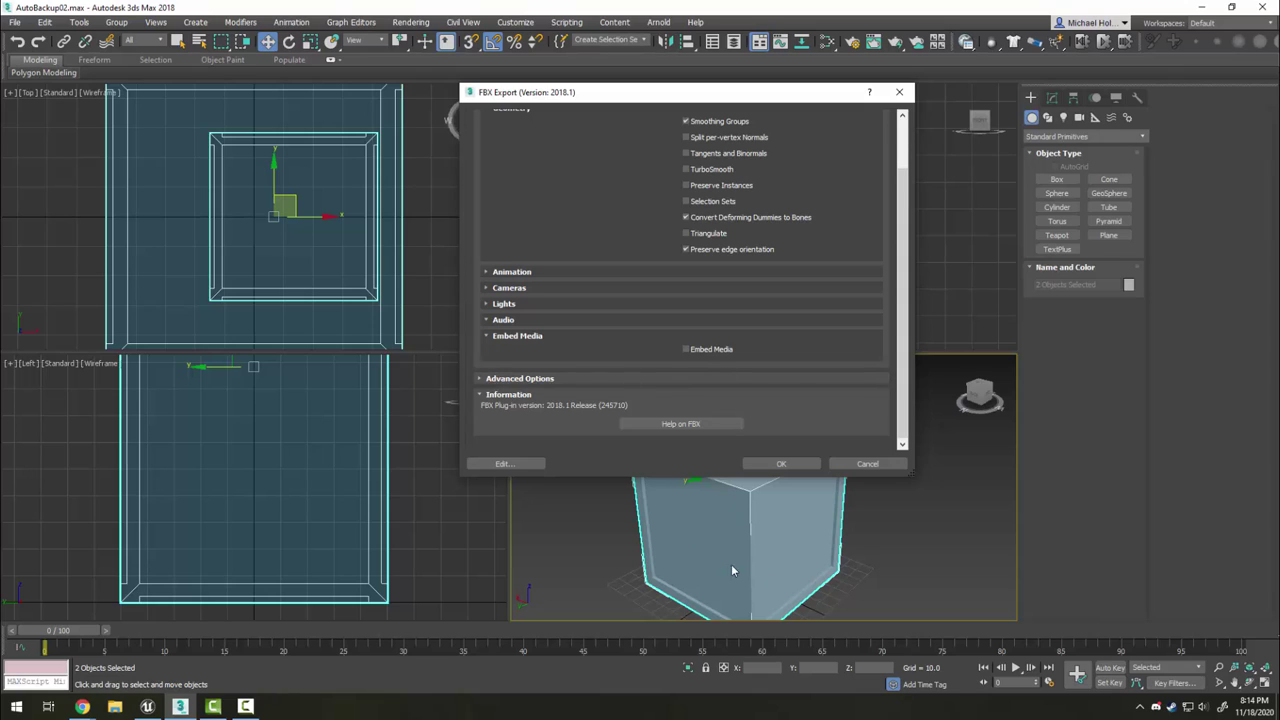
# - Toggle Embed Media on and back off, then accept the options to export the crates
pyautogui.click(686, 350)
pyautogui.click(684, 349)
pyautogui.scroll(2, 671, 374)
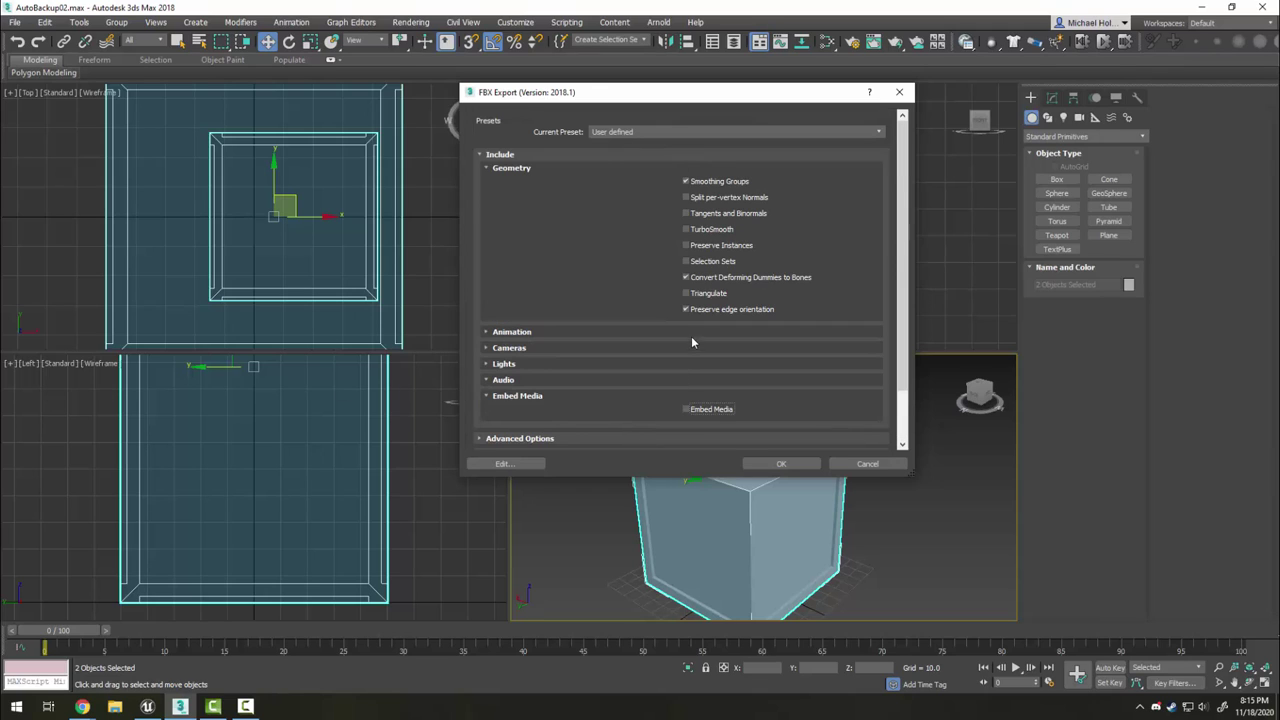
pyautogui.click(781, 463)
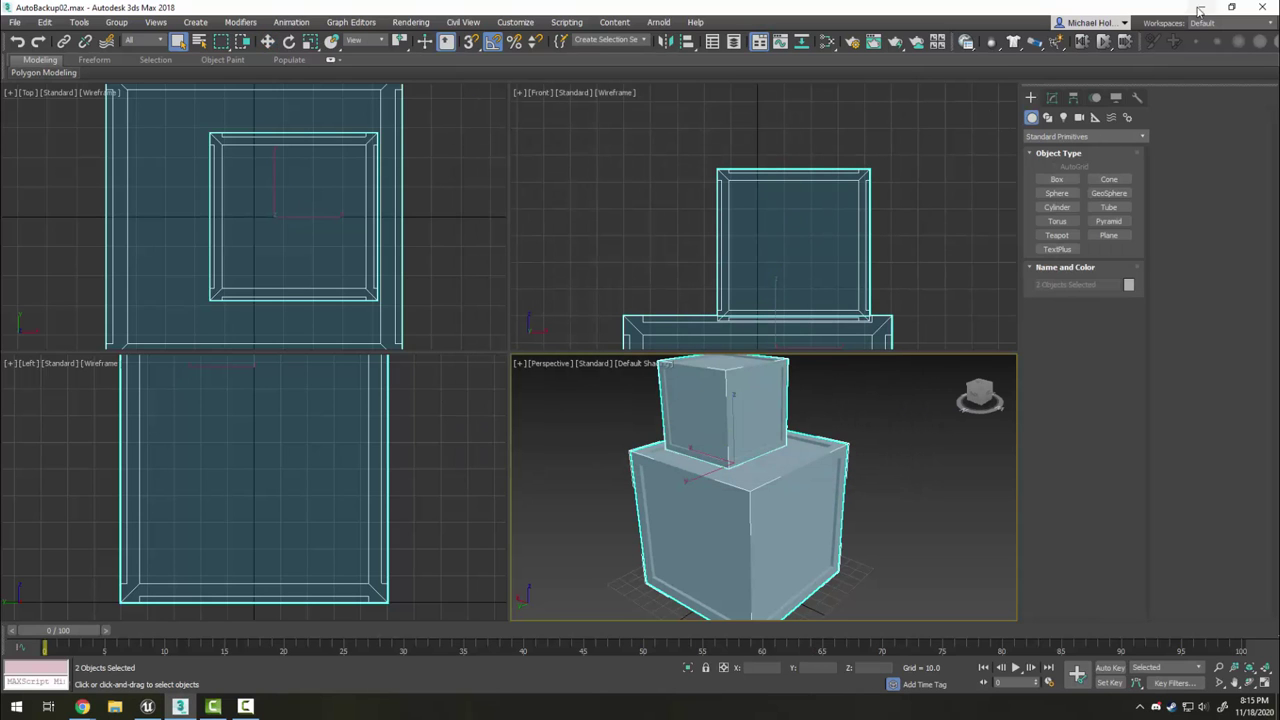
# - Check that crates2.FBX (22 KB) is listed in the Downloads folder
pyautogui.click(147, 706)
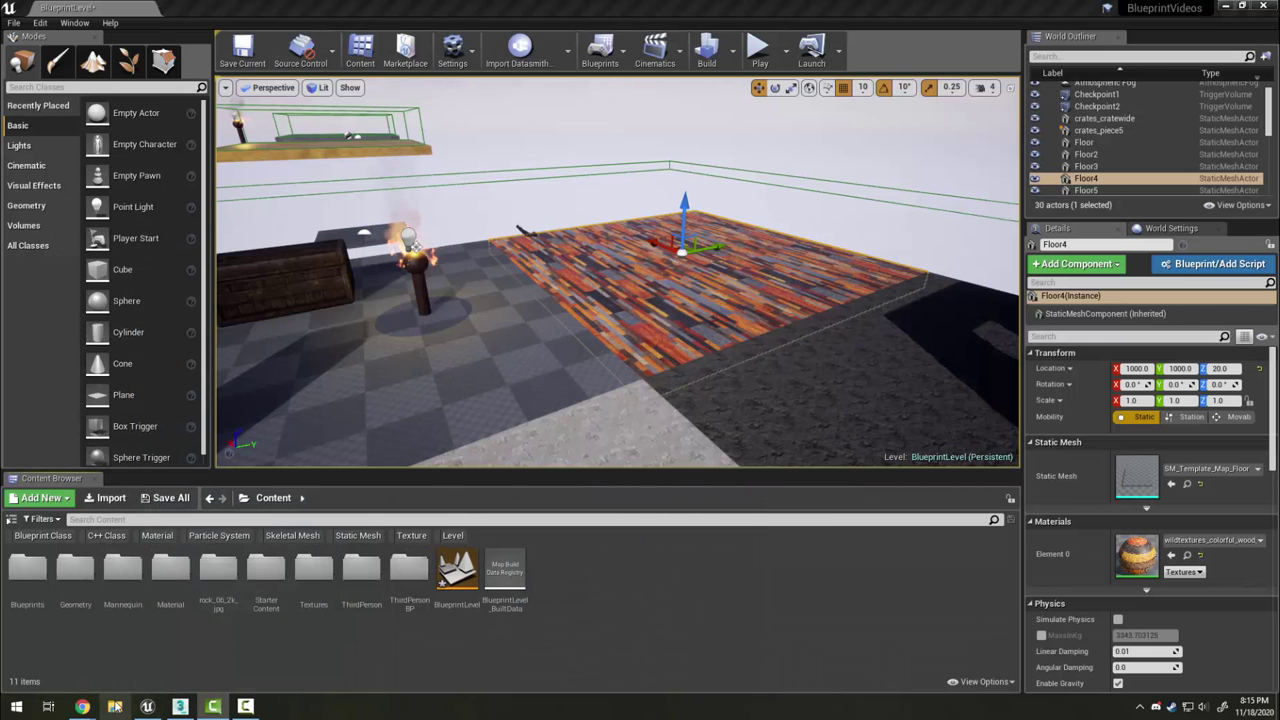
pyautogui.click(115, 706)
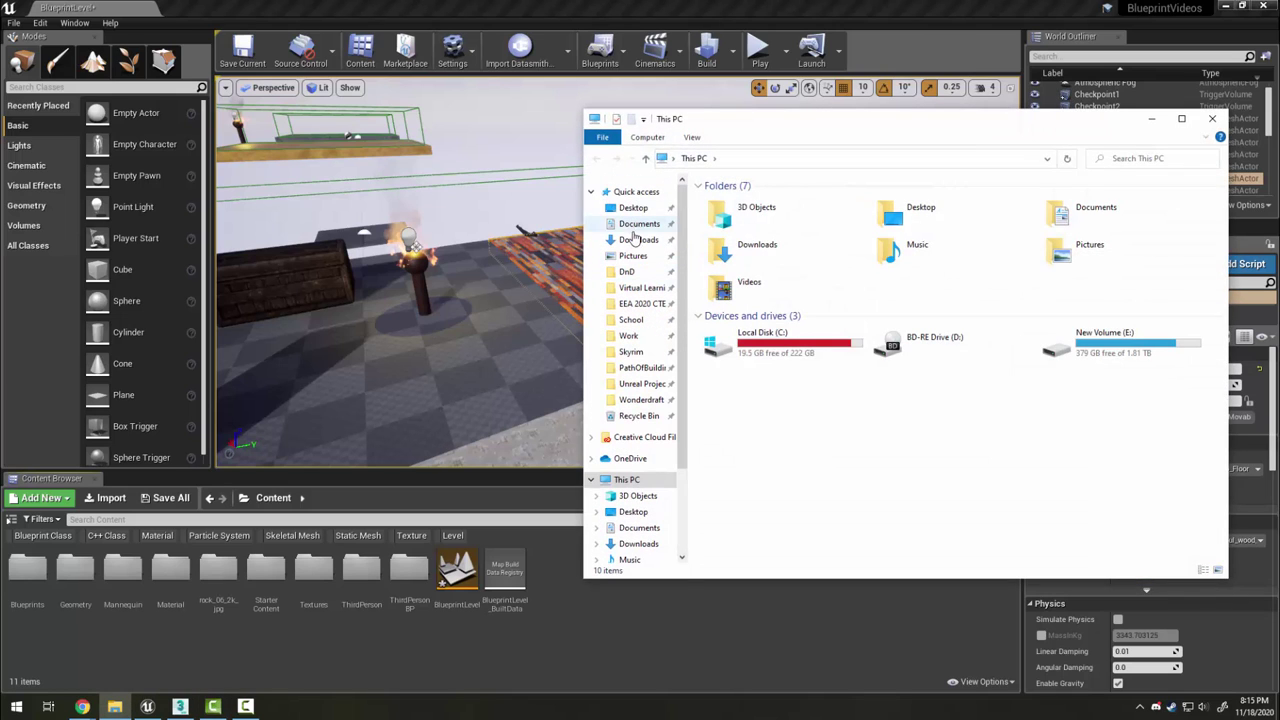
pyautogui.click(636, 240)
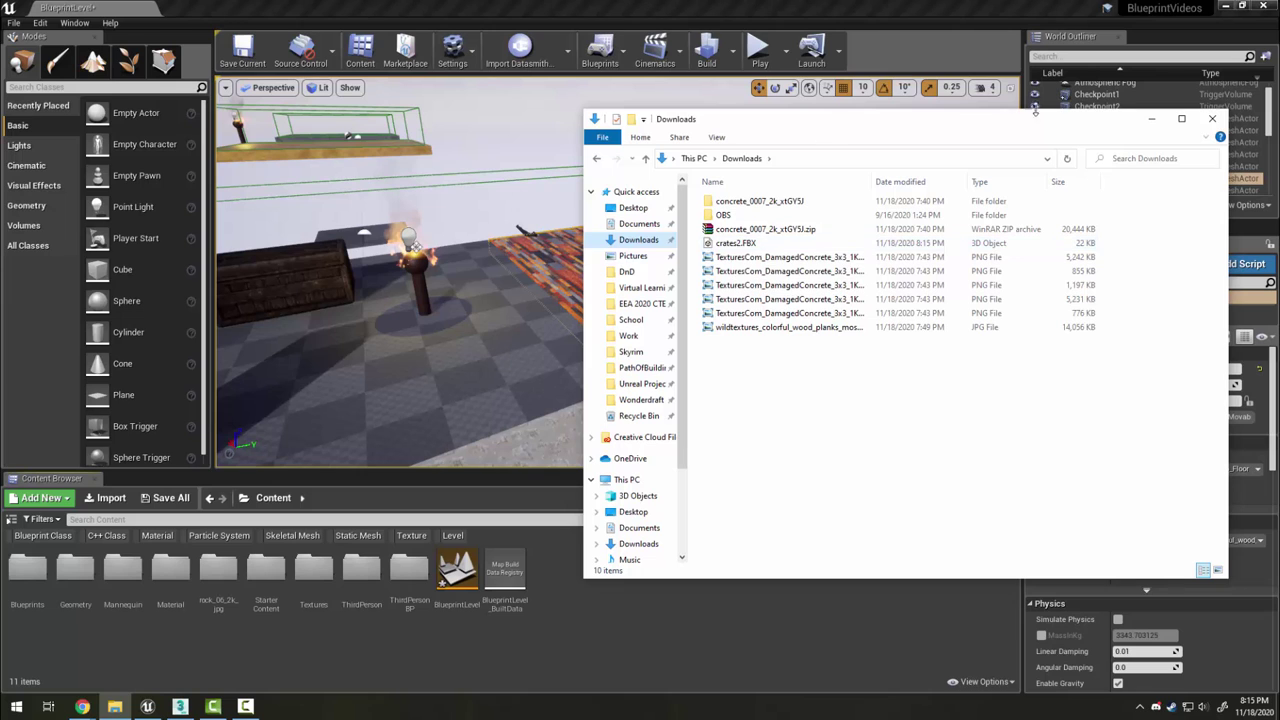
# - Create and open a Statics content folder, then drag crates2.FBX from Downloads into it
pyautogui.click(873, 10)
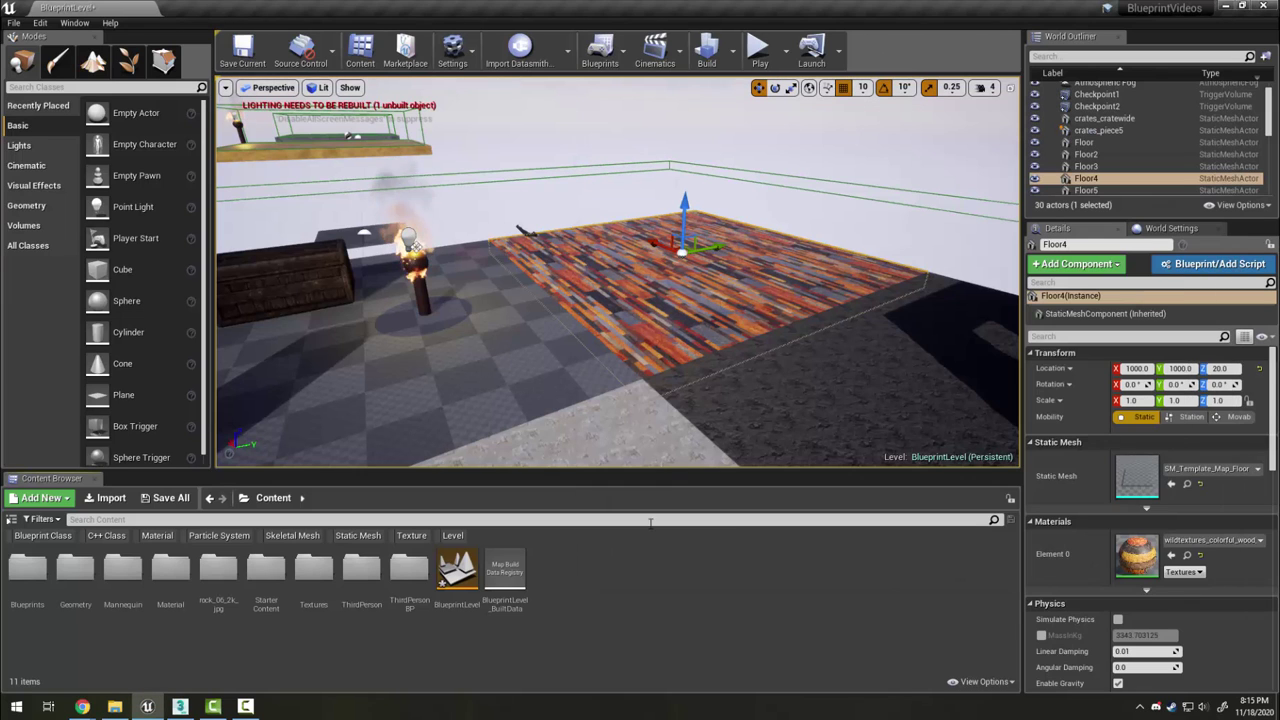
pyautogui.rightClick(590, 575)
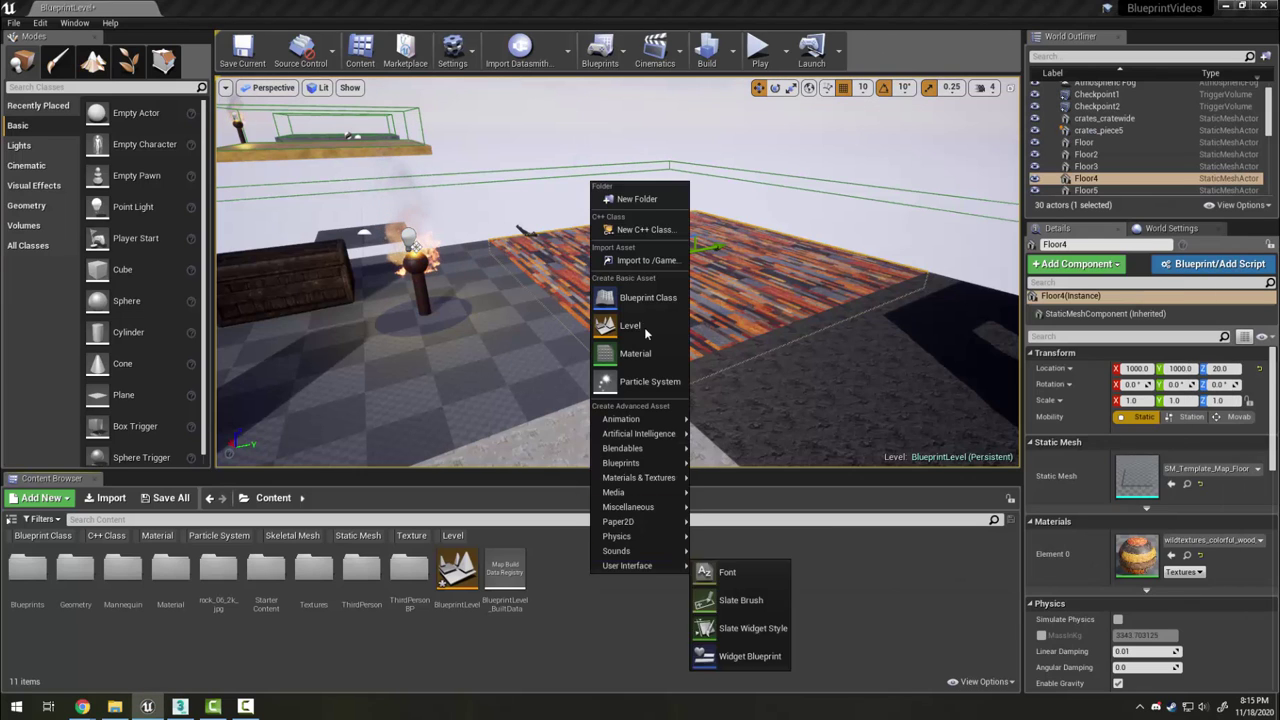
pyautogui.click(612, 199)
pyautogui.write('Statics')
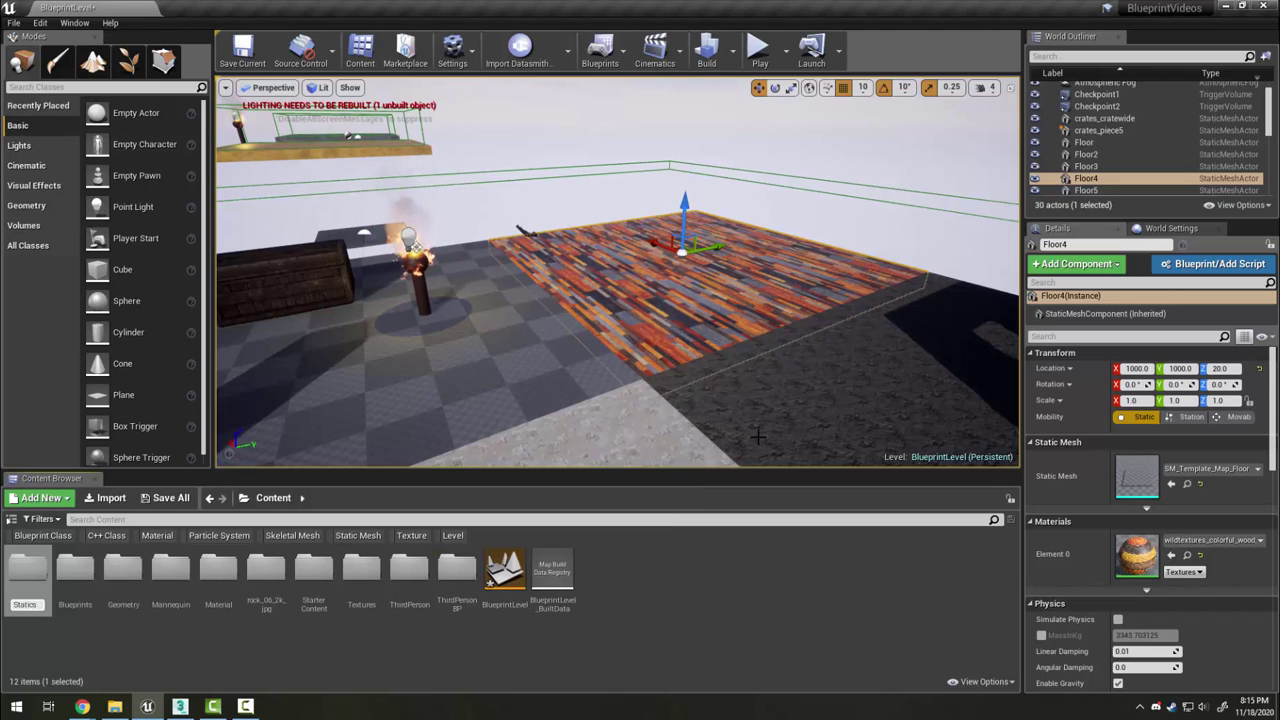
pyautogui.press('Return')
pyautogui.press('Return')
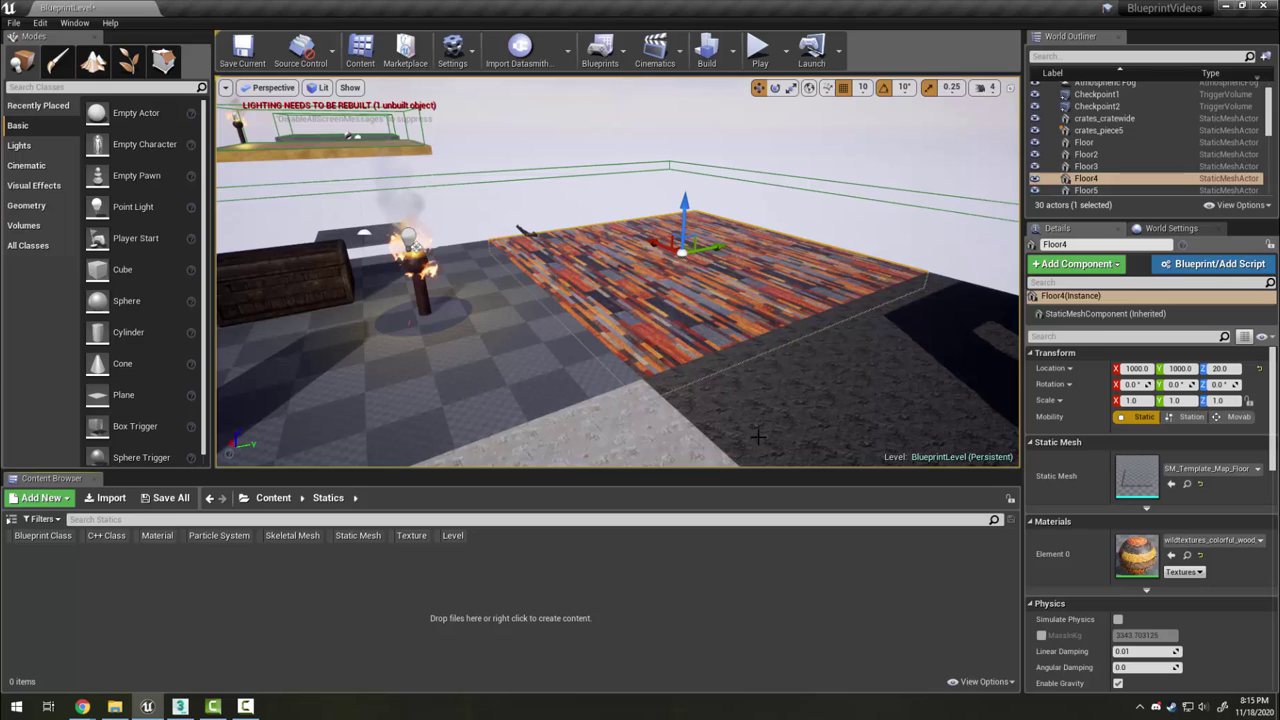
pyautogui.click(115, 706)
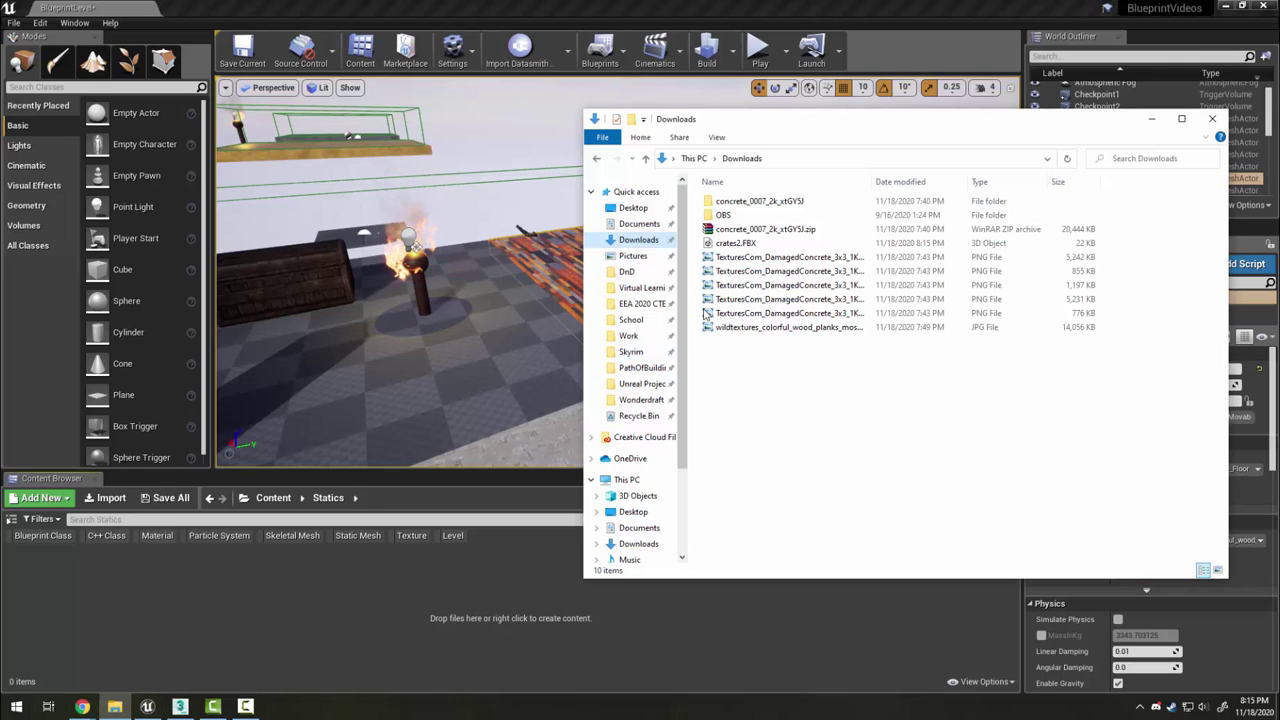
pyautogui.moveTo(728, 247); pyautogui.dragTo(368, 600)
# - Collapse and re-expand the Mesh section's advanced import options for crates2
pyautogui.click(532, 614)
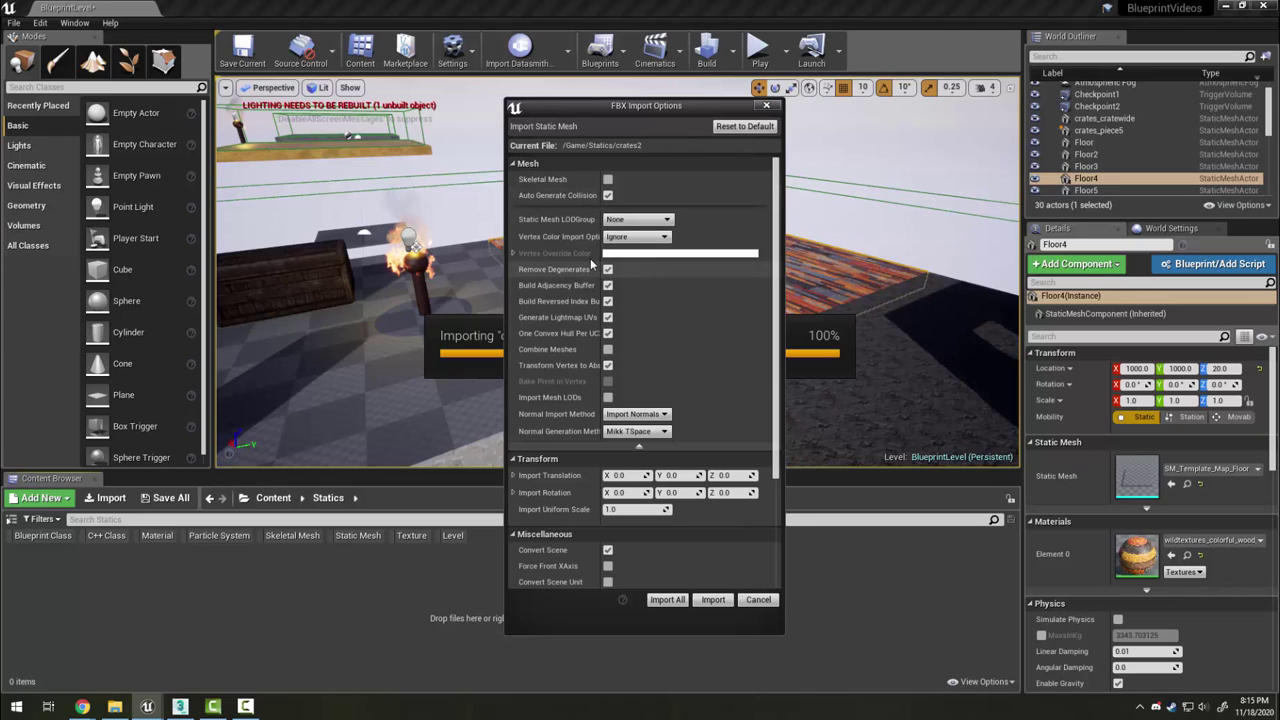
pyautogui.click(639, 446)
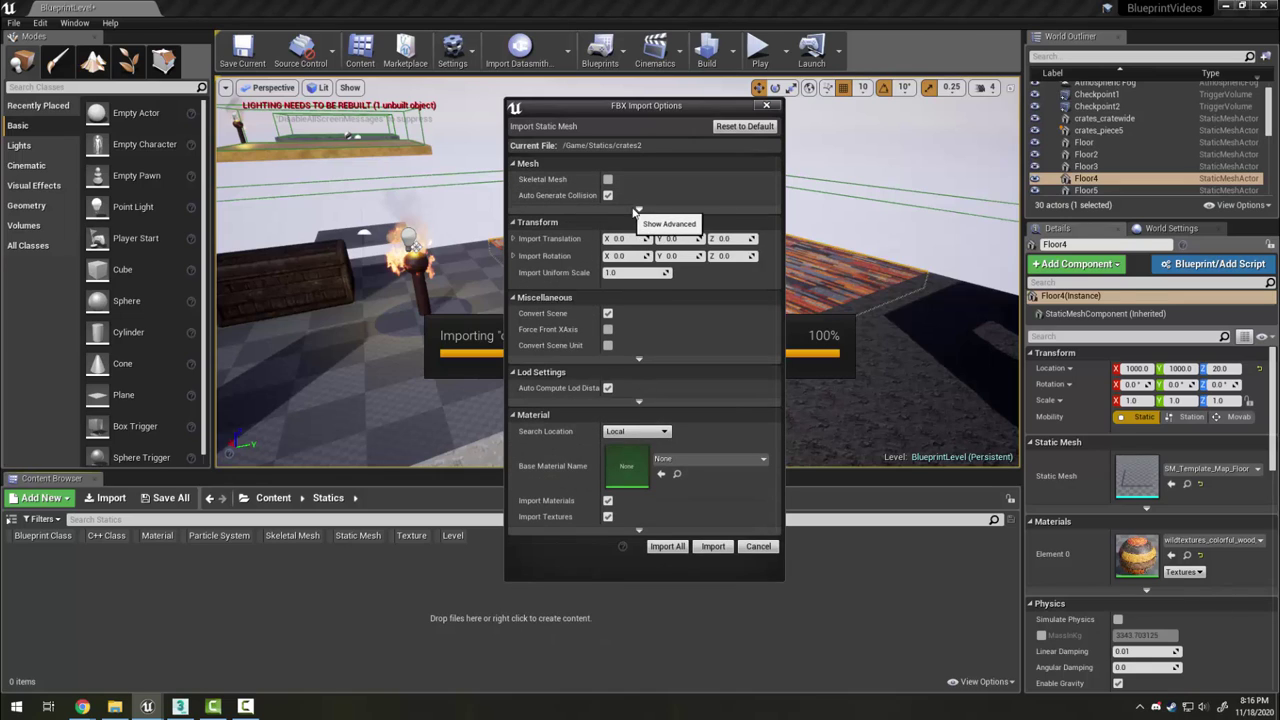
pyautogui.click(640, 210)
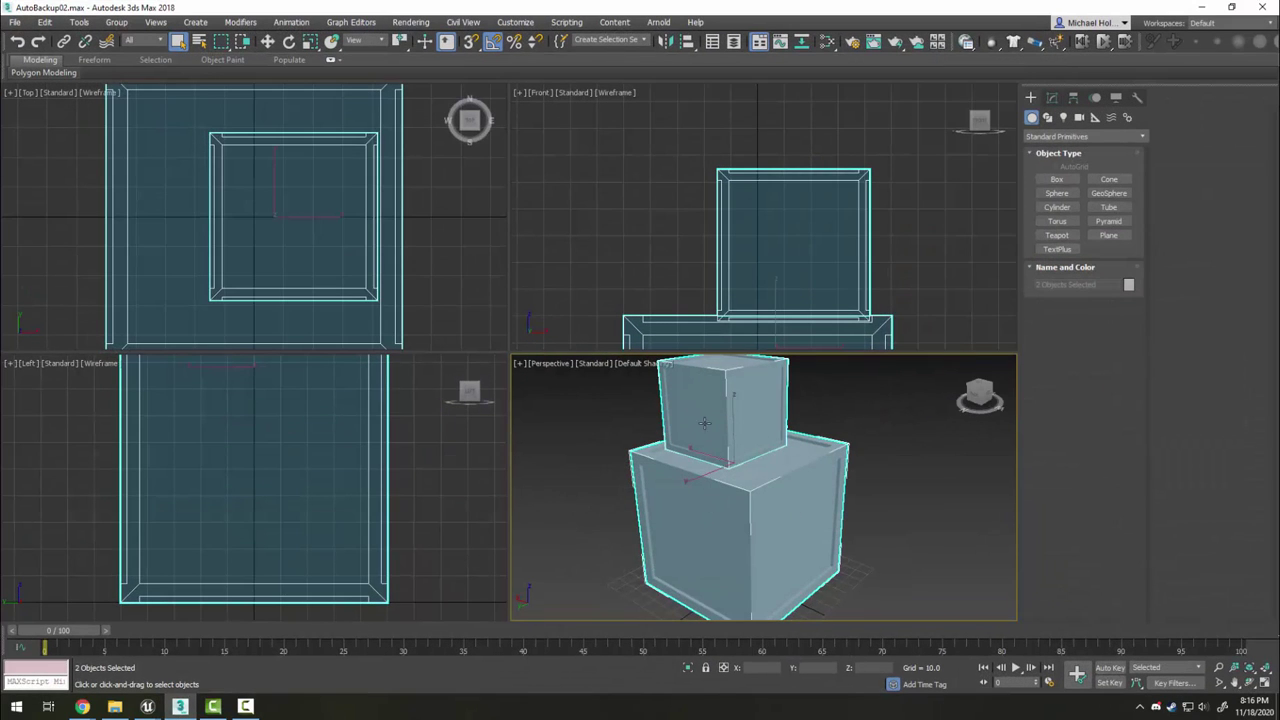
# - Select Box001 and Box002 individually to confirm they are separate, then minimize 3ds Max
pyautogui.click(872, 504)
pyautogui.click(816, 497)
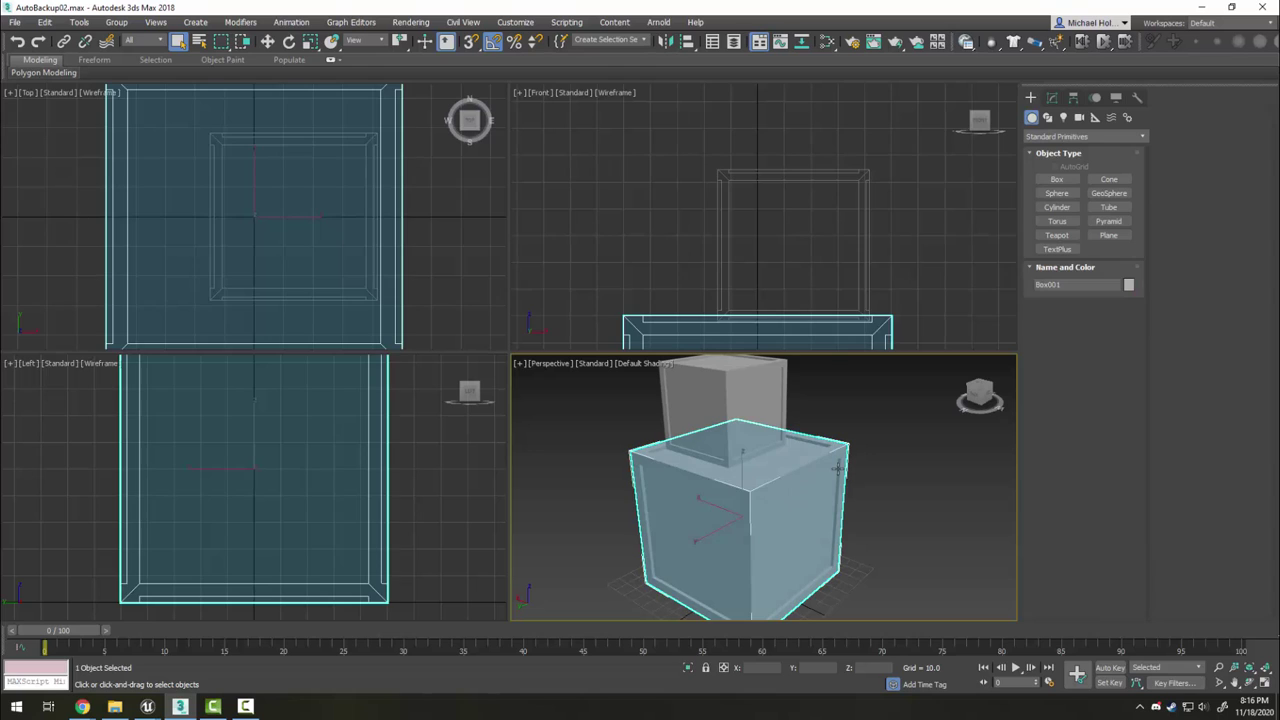
pyautogui.click(758, 412)
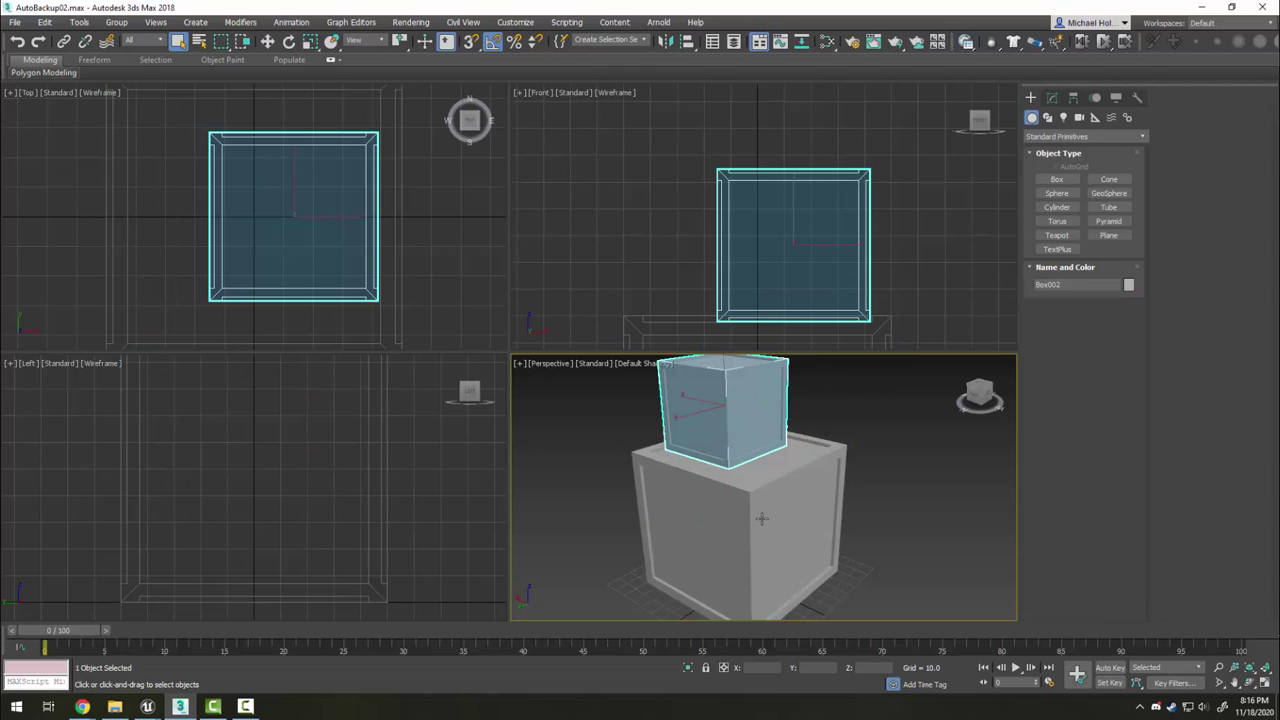
pyautogui.click(1198, 8)
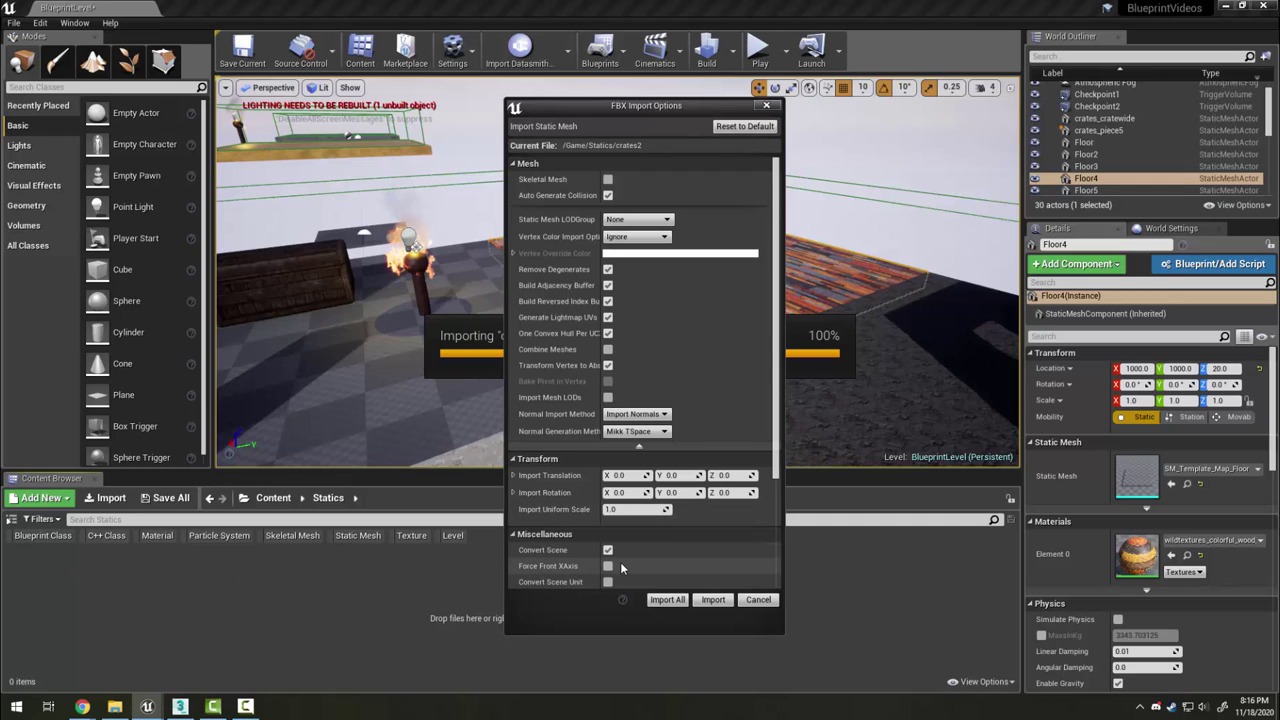
# - Import crates2 with Combine Meshes on, place it in the level and focus on it
pyautogui.click(608, 350)
pyautogui.click(698, 600)
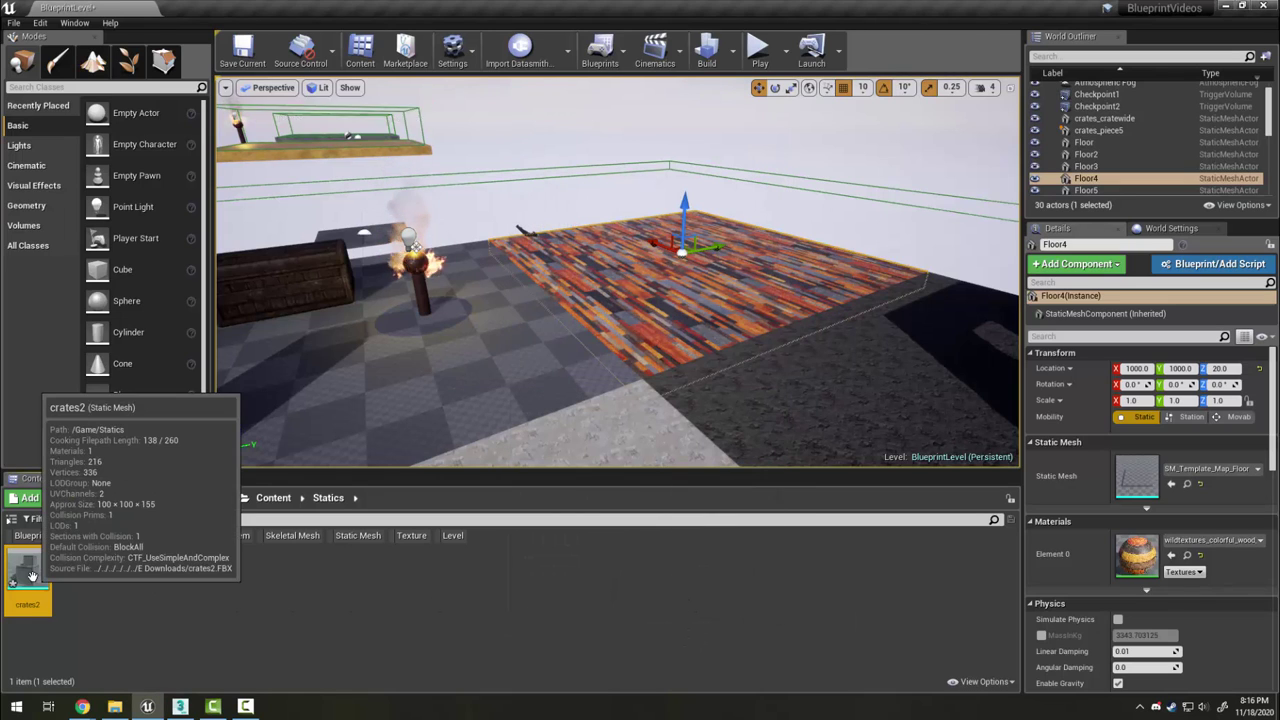
pyautogui.moveTo(31, 576); pyautogui.dragTo(500, 425)
pyautogui.press('f')
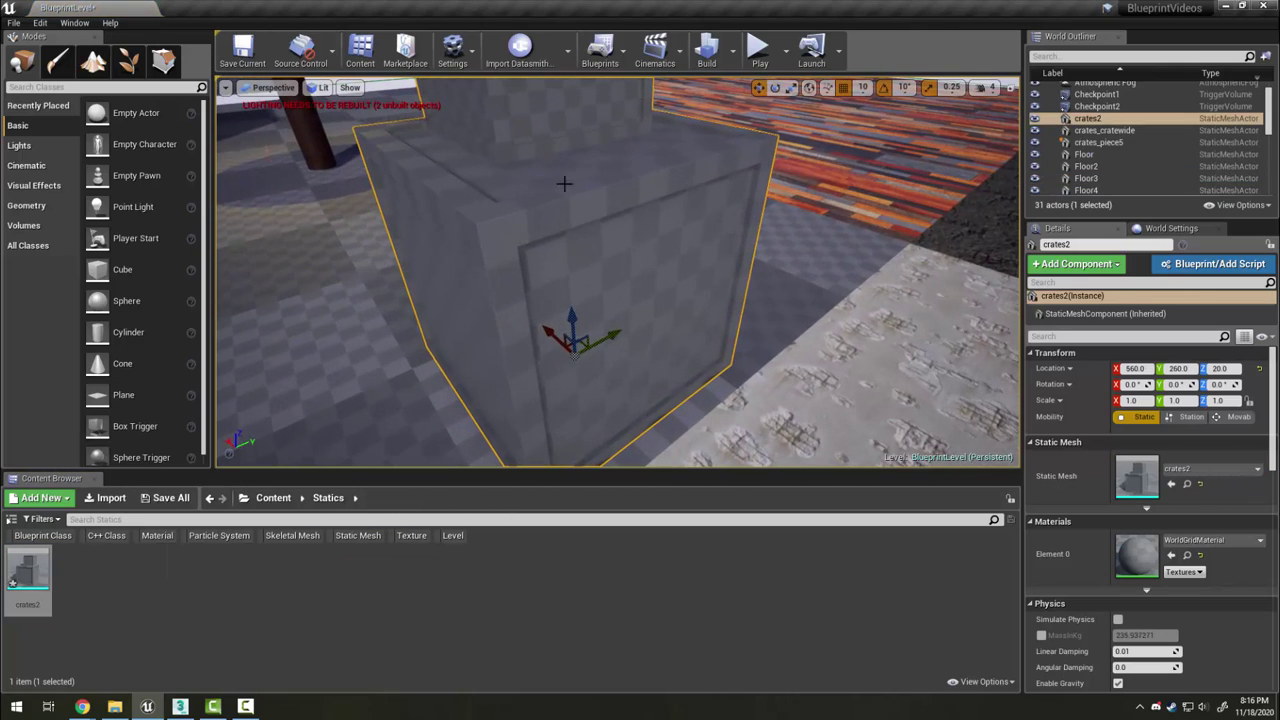
pyautogui.scroll(-3, 515, 126)
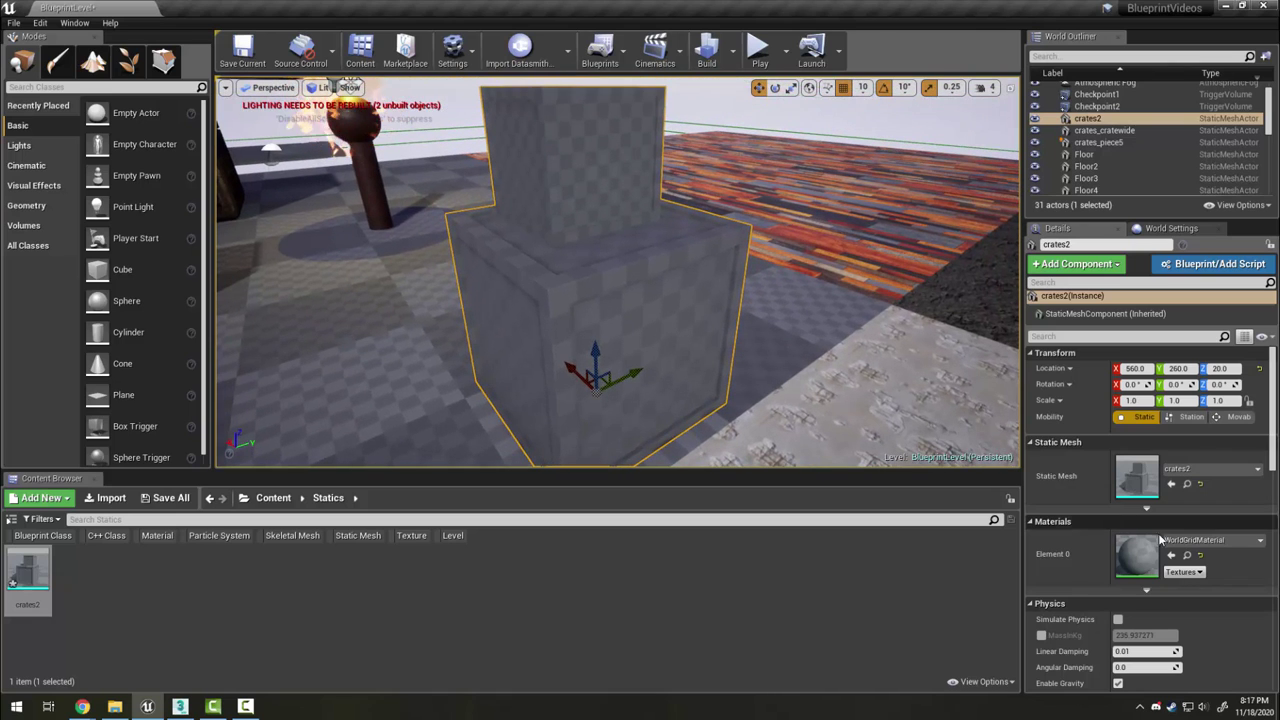
# - Apply M_Concrete_Panels to the crate's Element 0 material slot
pyautogui.click(1198, 541)
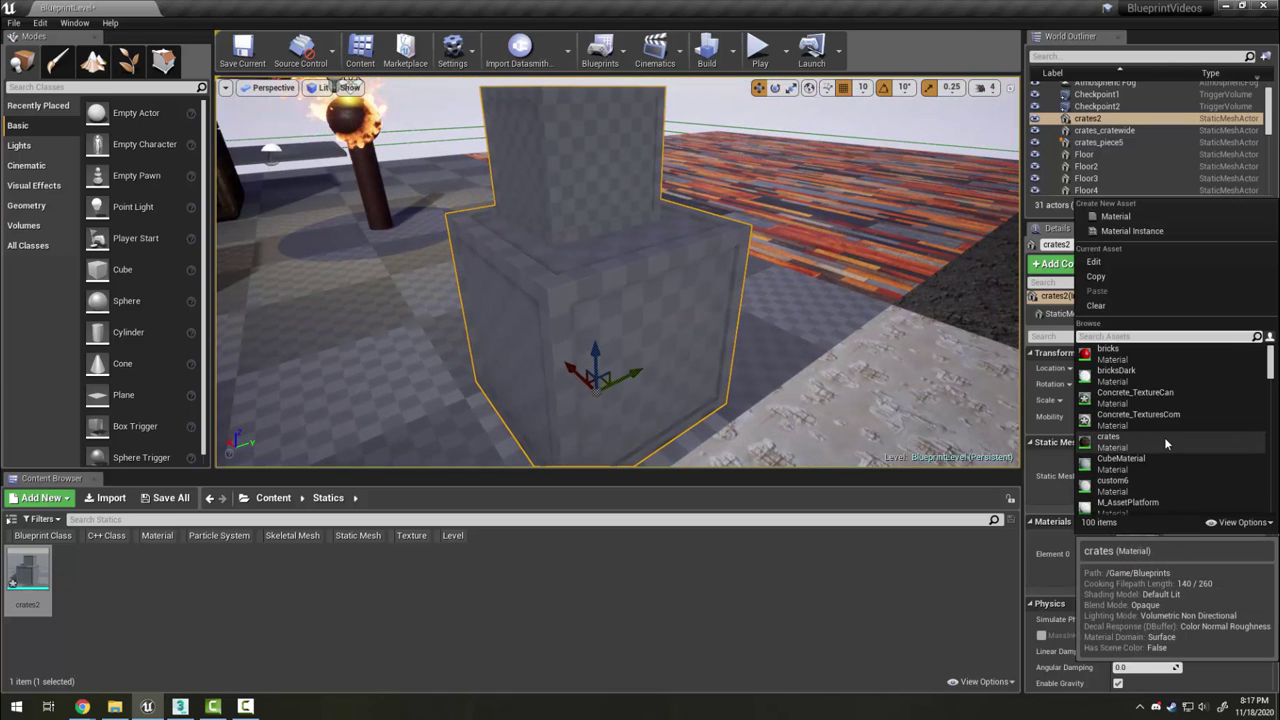
pyautogui.scroll(-3, 1164, 437)
pyautogui.scroll(-5, 1164, 437)
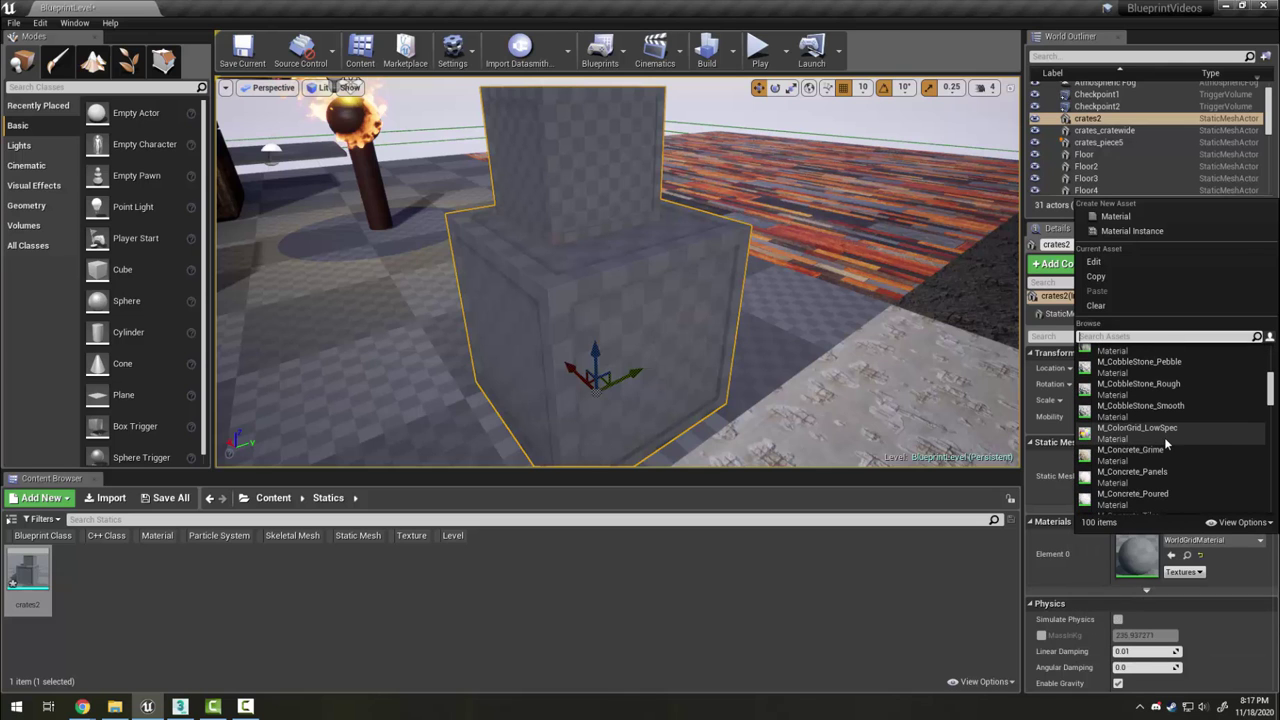
pyautogui.click(1164, 476)
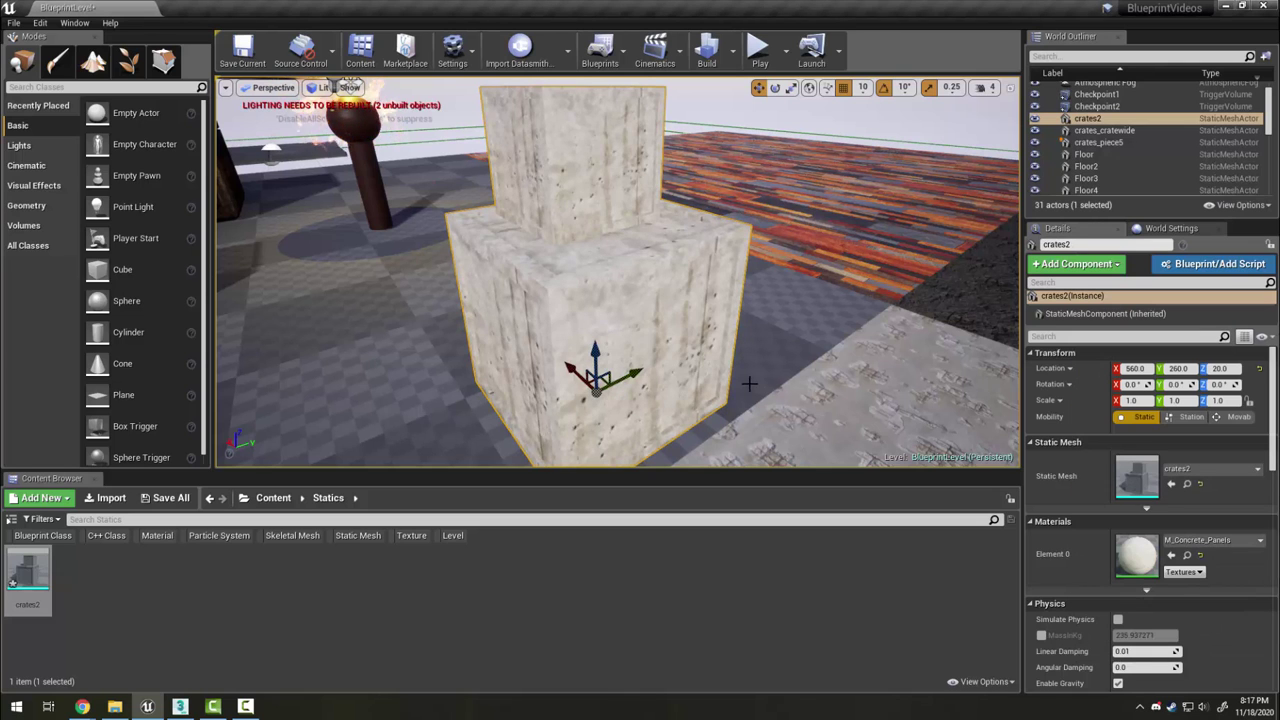
pyautogui.moveTo(749, 377); pyautogui.dragTo(749, 377, button='right')
# - Search 'wood' to swap the material to M_Wood_Pine, then move the crate to Y 280
pyautogui.click(1197, 538)
pyautogui.write('wood')
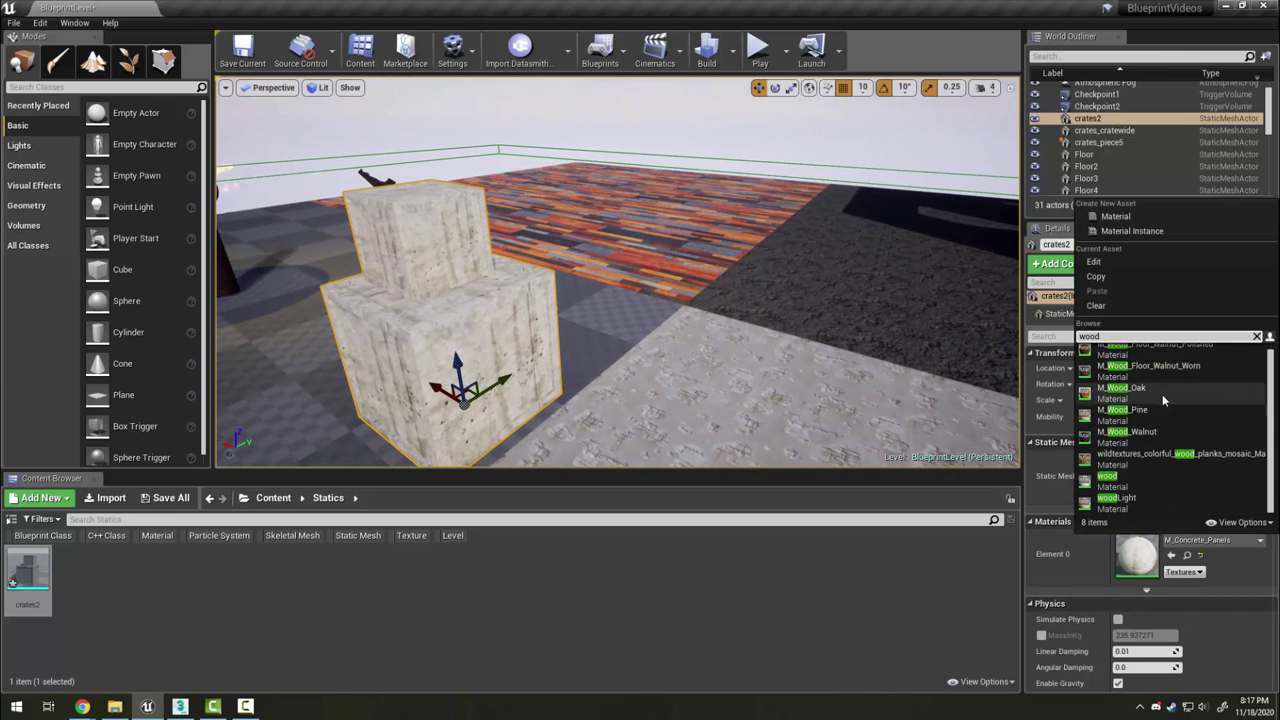
pyautogui.click(1130, 410)
pyautogui.moveTo(749, 377); pyautogui.dragTo(749, 377, button='right')
pyautogui.moveTo(576, 181); pyautogui.dragTo(565, 217, button='right')
pyautogui.moveTo(603, 331); pyautogui.dragTo(614, 337)
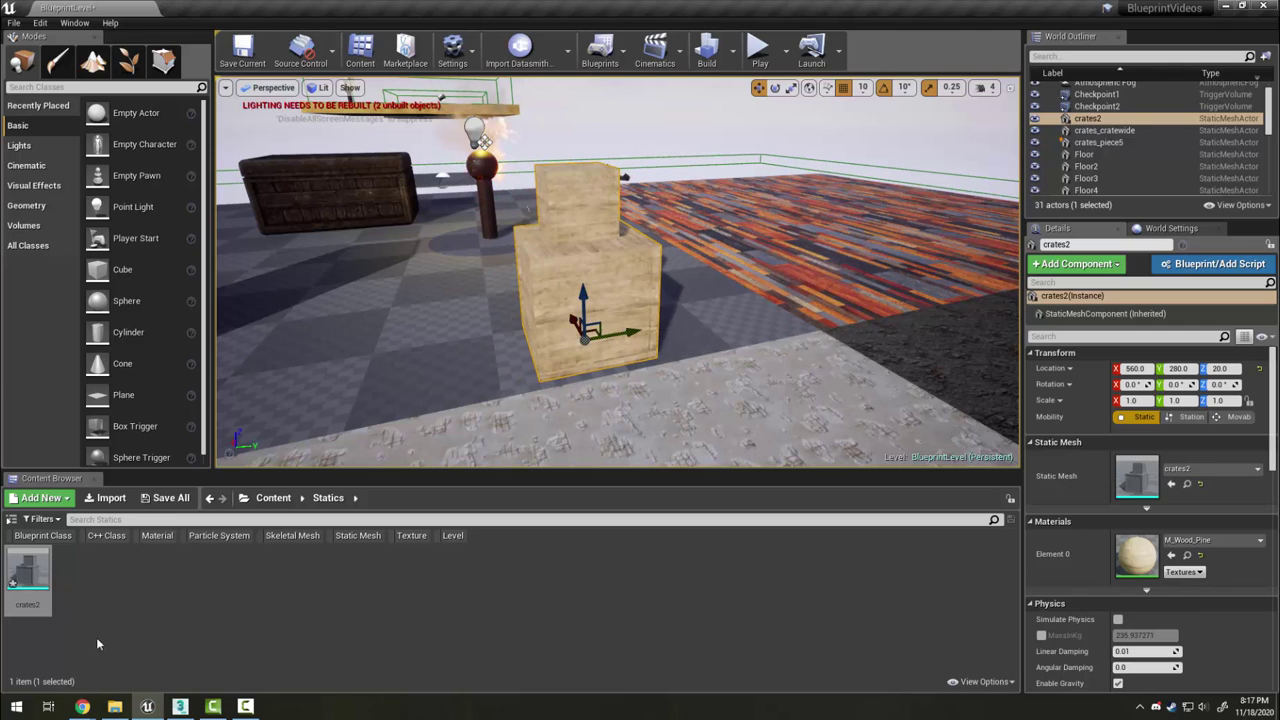
# - Force-delete the crates2 asset, leaving the Statics folder empty
pyautogui.press('Delete')
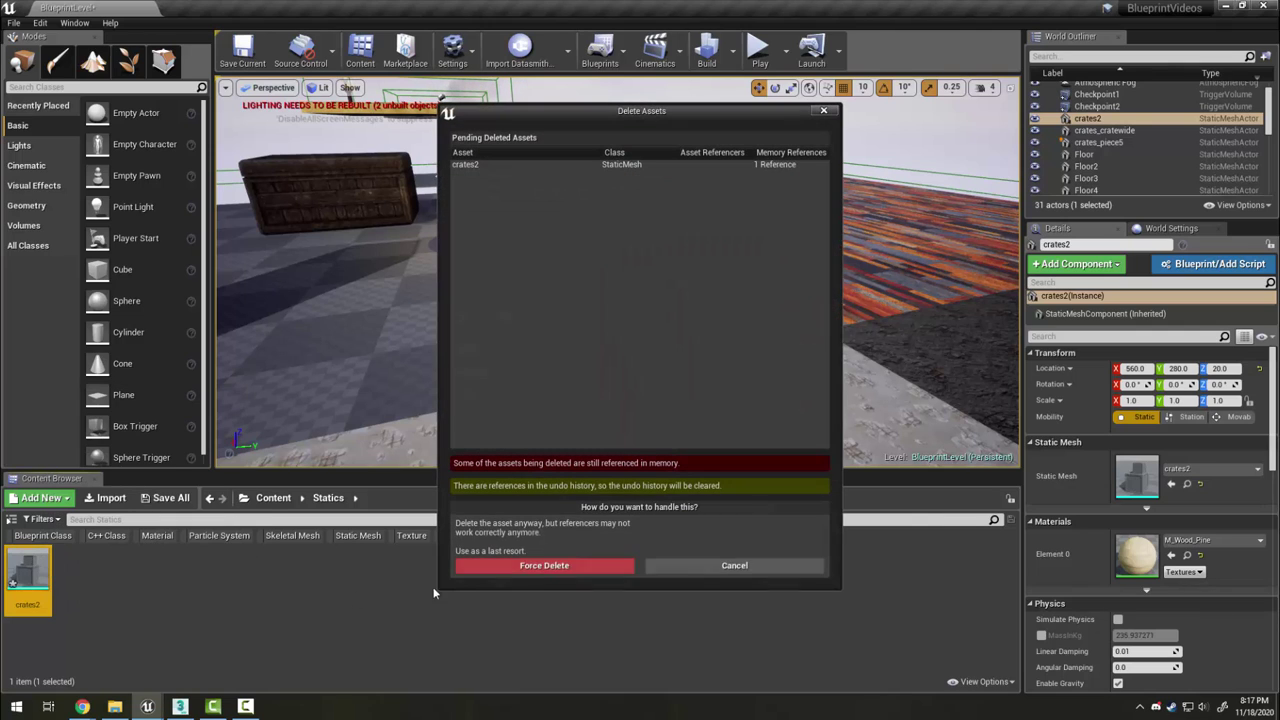
pyautogui.click(536, 566)
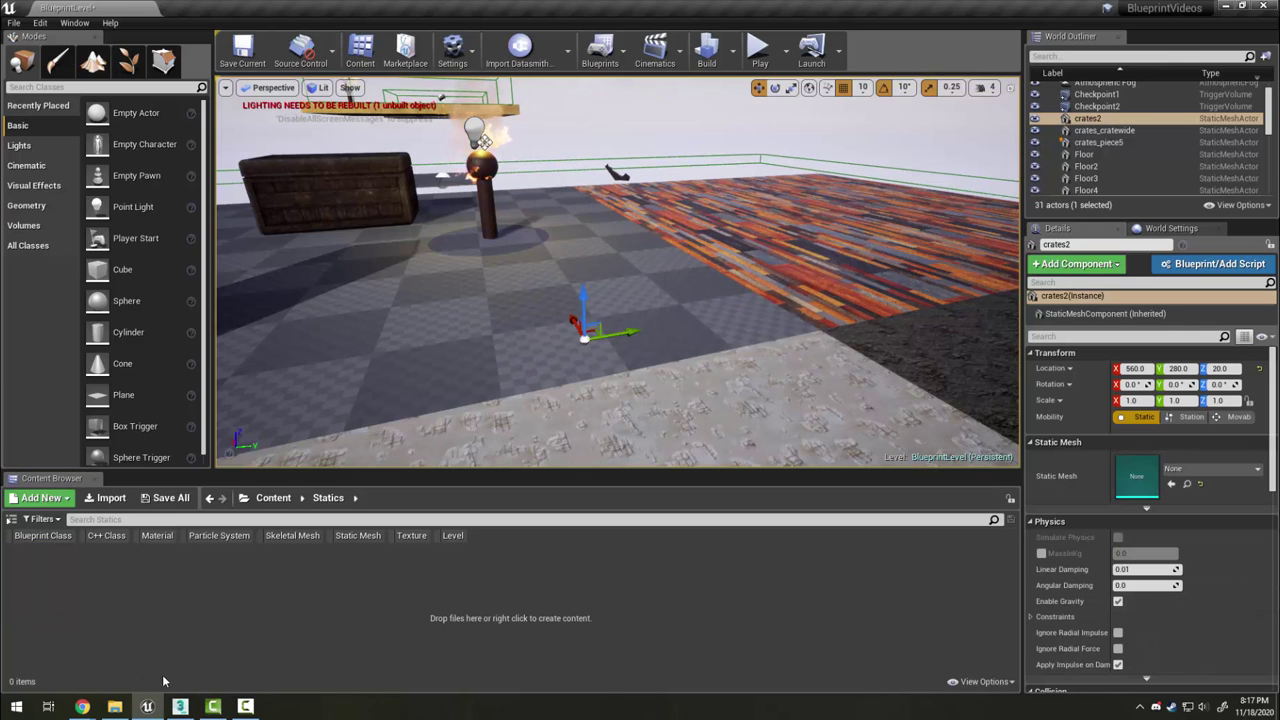
pyautogui.click(118, 705)
# - Delete the leftover empty crates2 actor from the level, leaving 30 actors
pyautogui.click(189, 608)
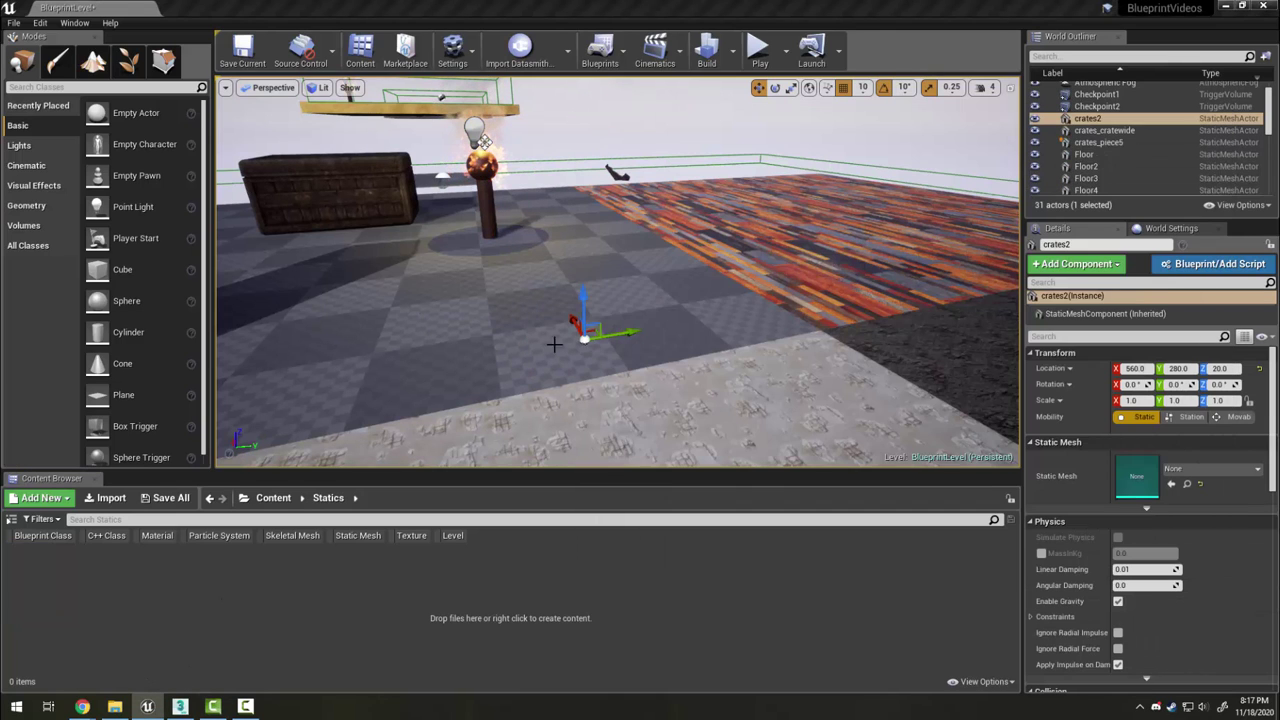
pyautogui.moveTo(581, 245); pyautogui.dragTo(581, 224)
pyautogui.press('Delete')
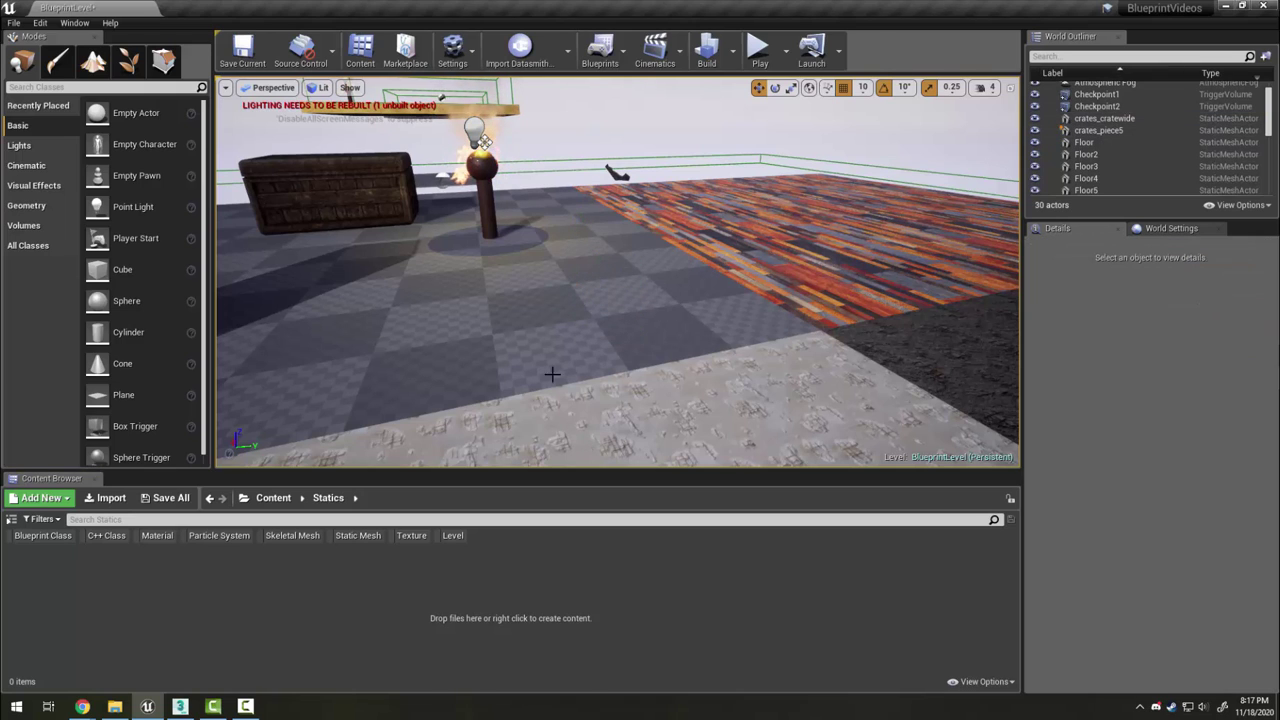
# - Re-import crates2.FBX into Statics with Combine Meshes off and Import Uniform Scale 2
pyautogui.click(115, 706)
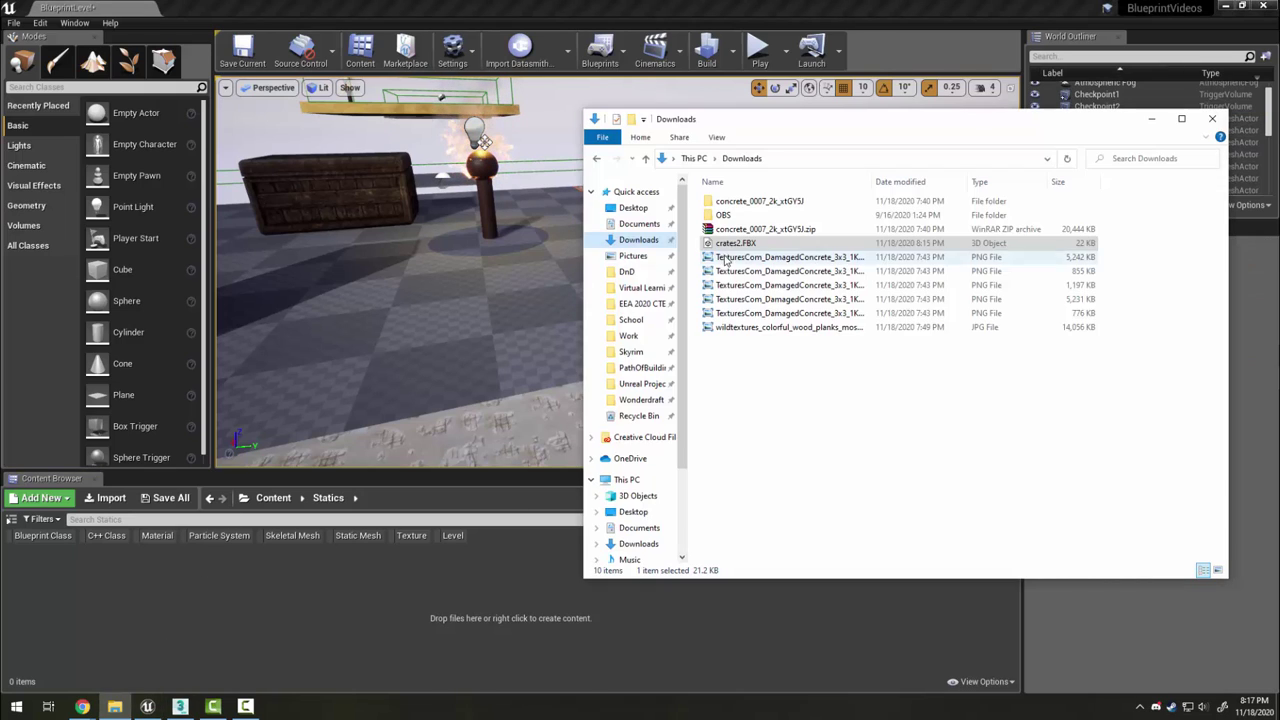
pyautogui.moveTo(725, 245); pyautogui.dragTo(157, 579)
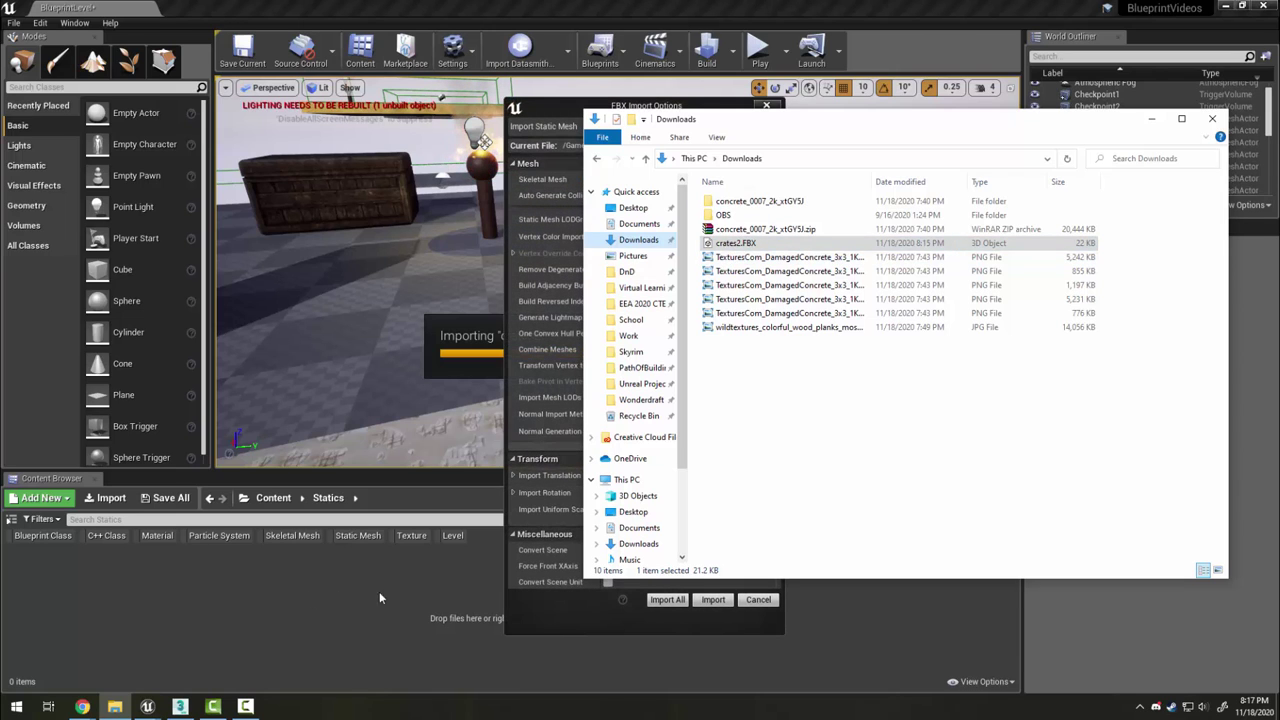
pyautogui.click(554, 619)
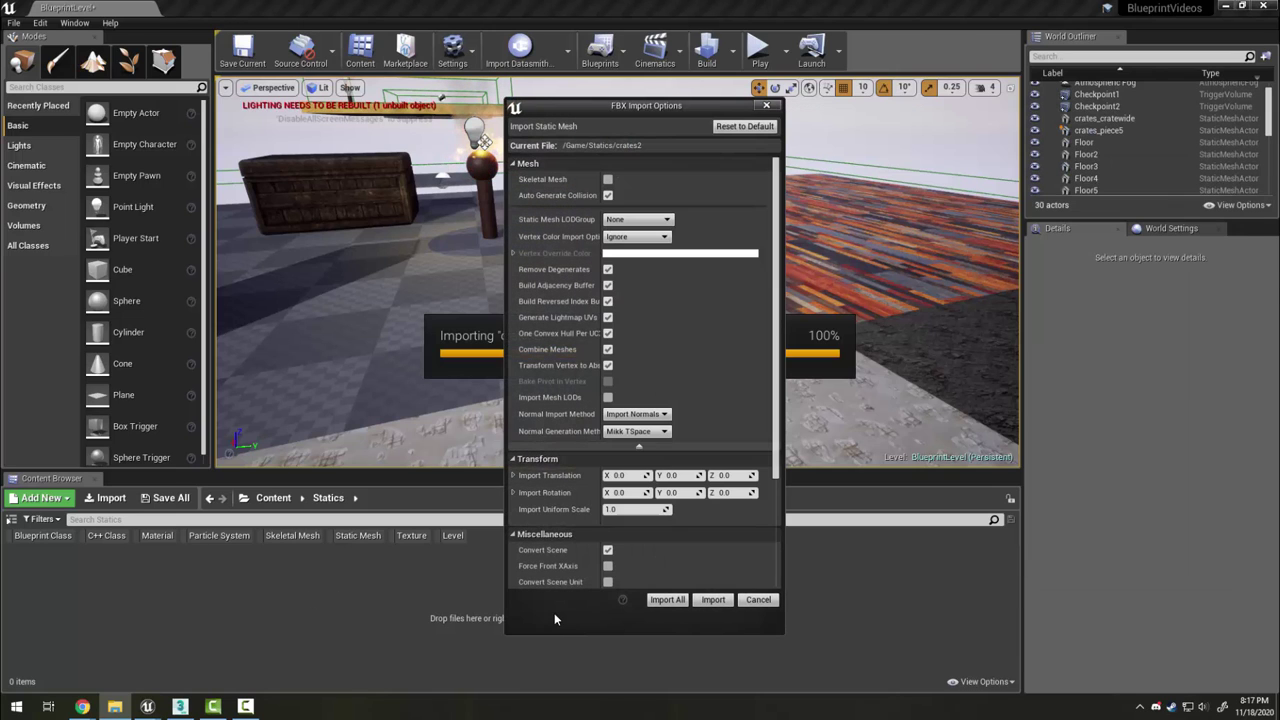
pyautogui.click(607, 349)
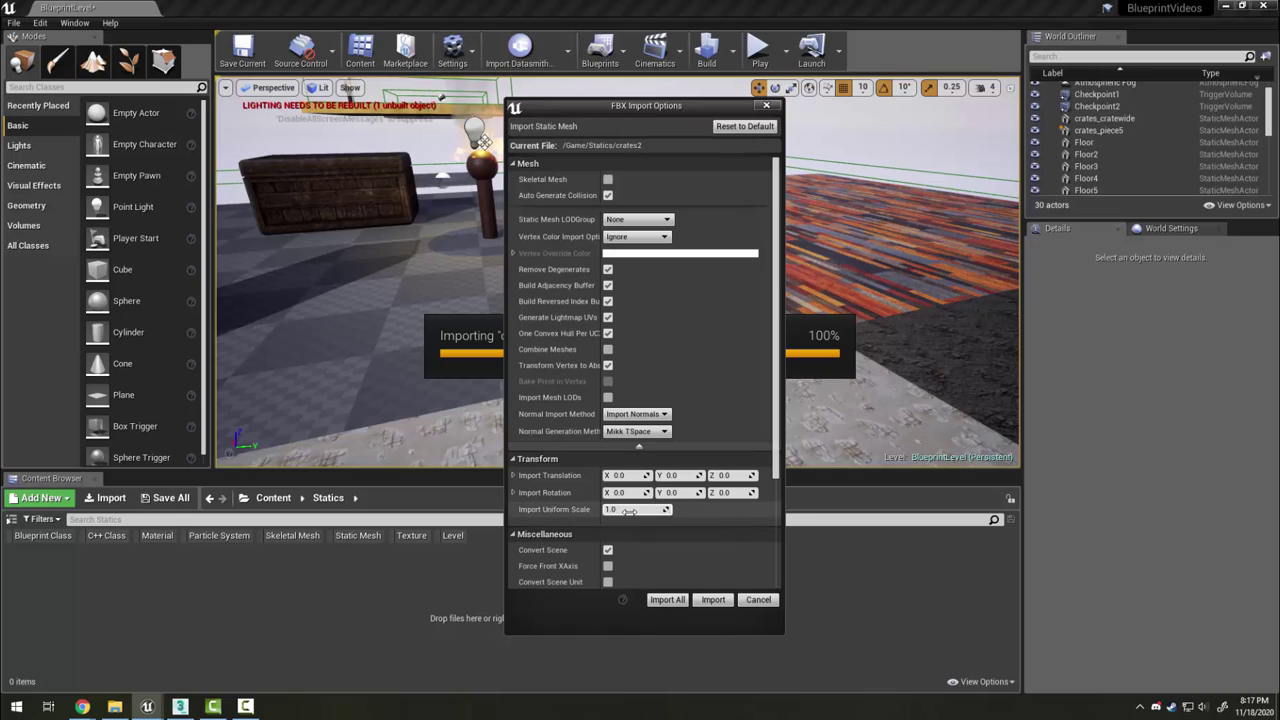
pyautogui.write('2')
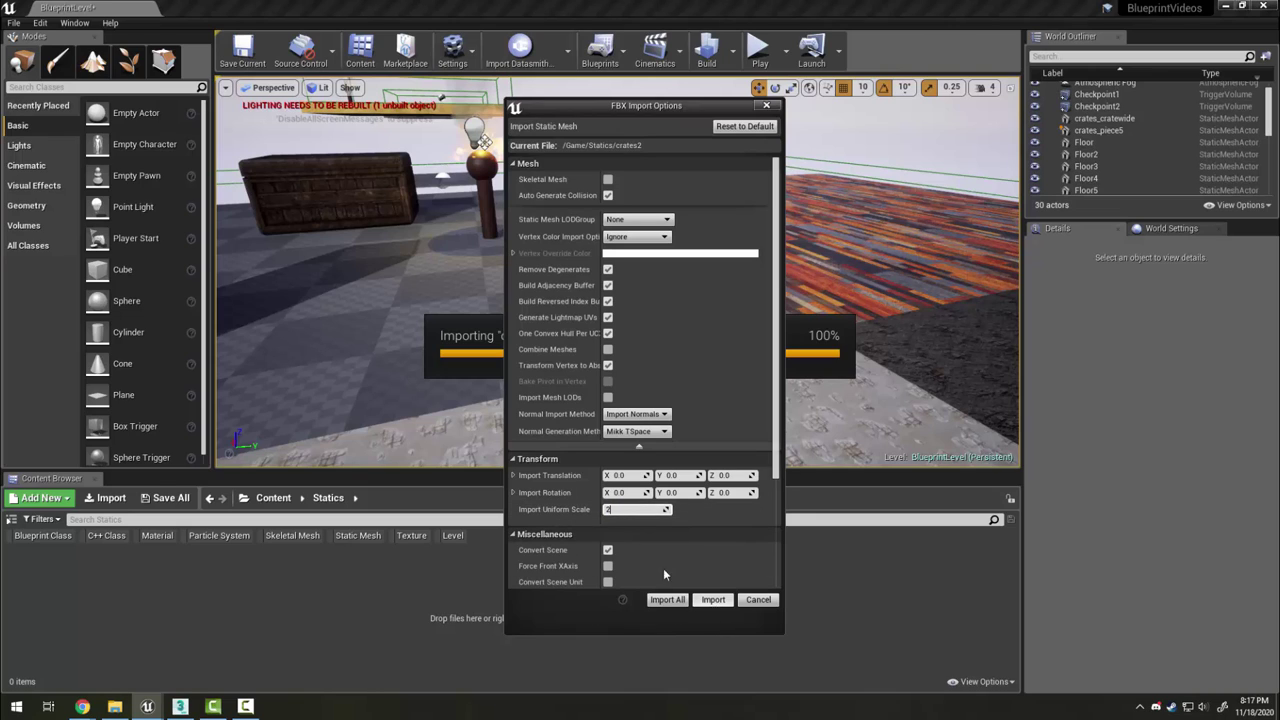
pyautogui.click(712, 600)
pyautogui.moveTo(609, 403); pyautogui.dragTo(615, 470, button='right')
# - Place both crates in the level: Box001 at 340, 120, 20 and Box002 at 300, 370, 20
pyautogui.moveTo(95, 607)
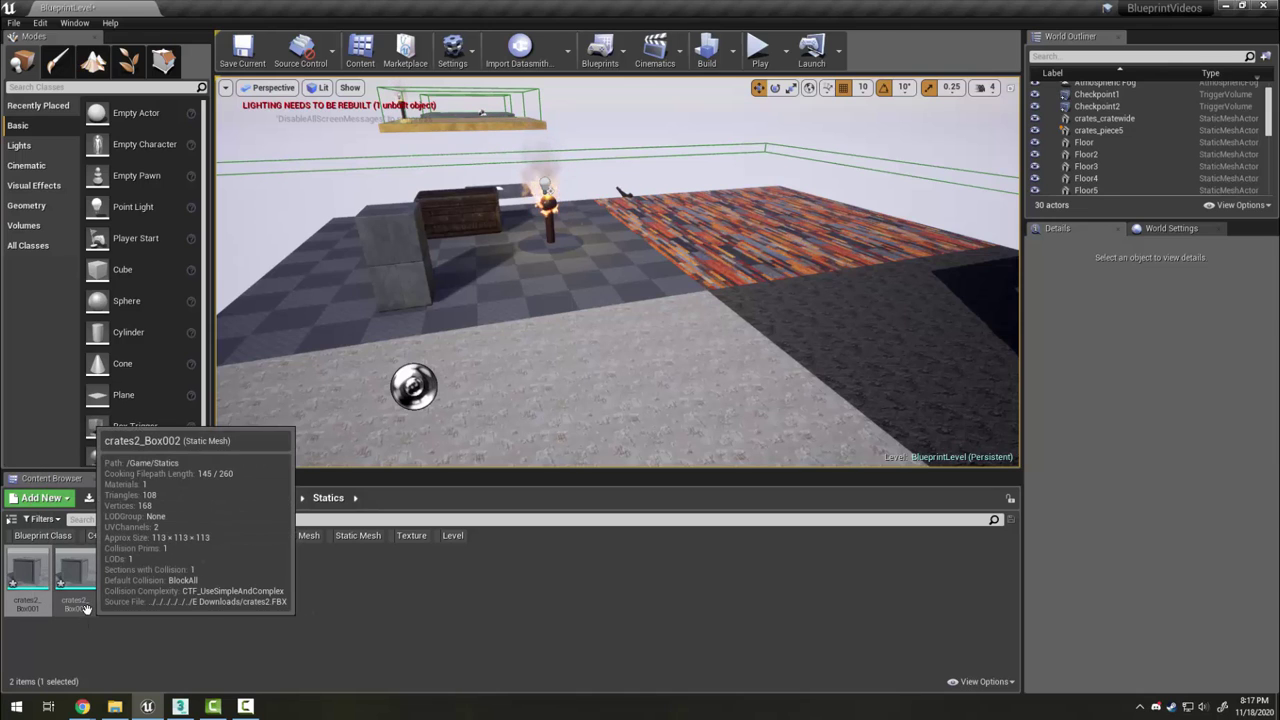
pyautogui.click(181, 706)
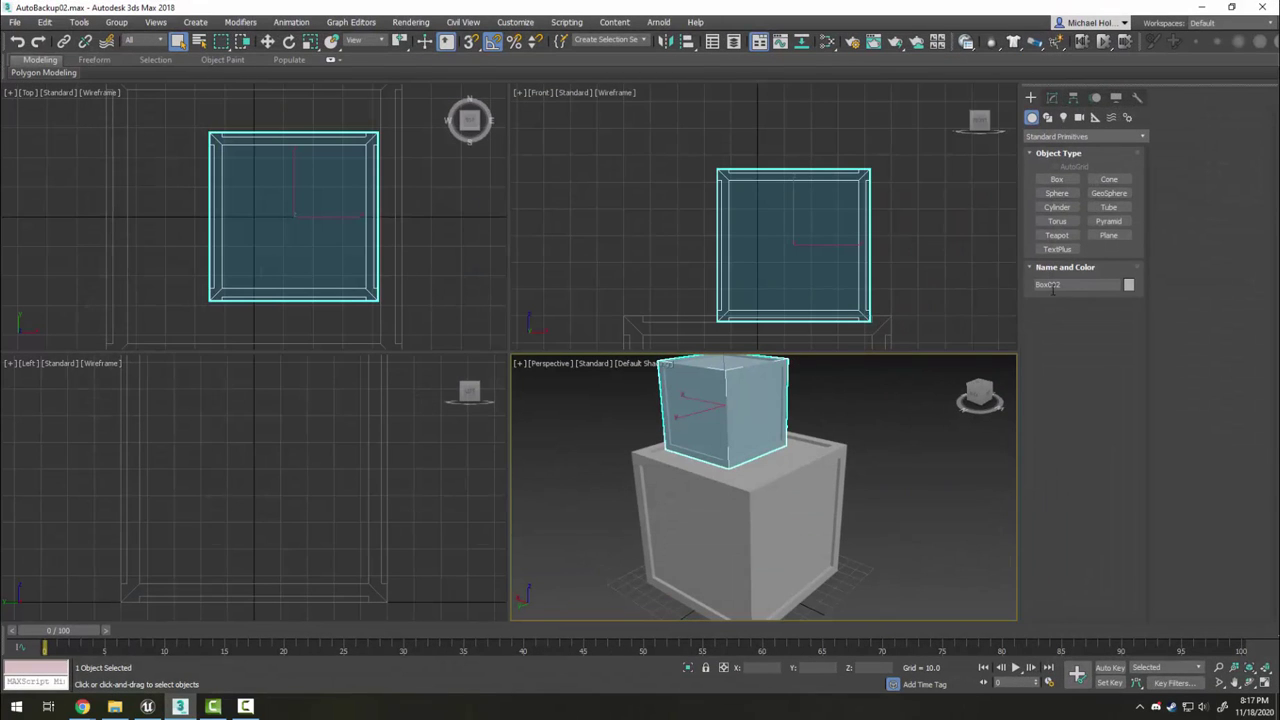
pyautogui.click(1200, 6)
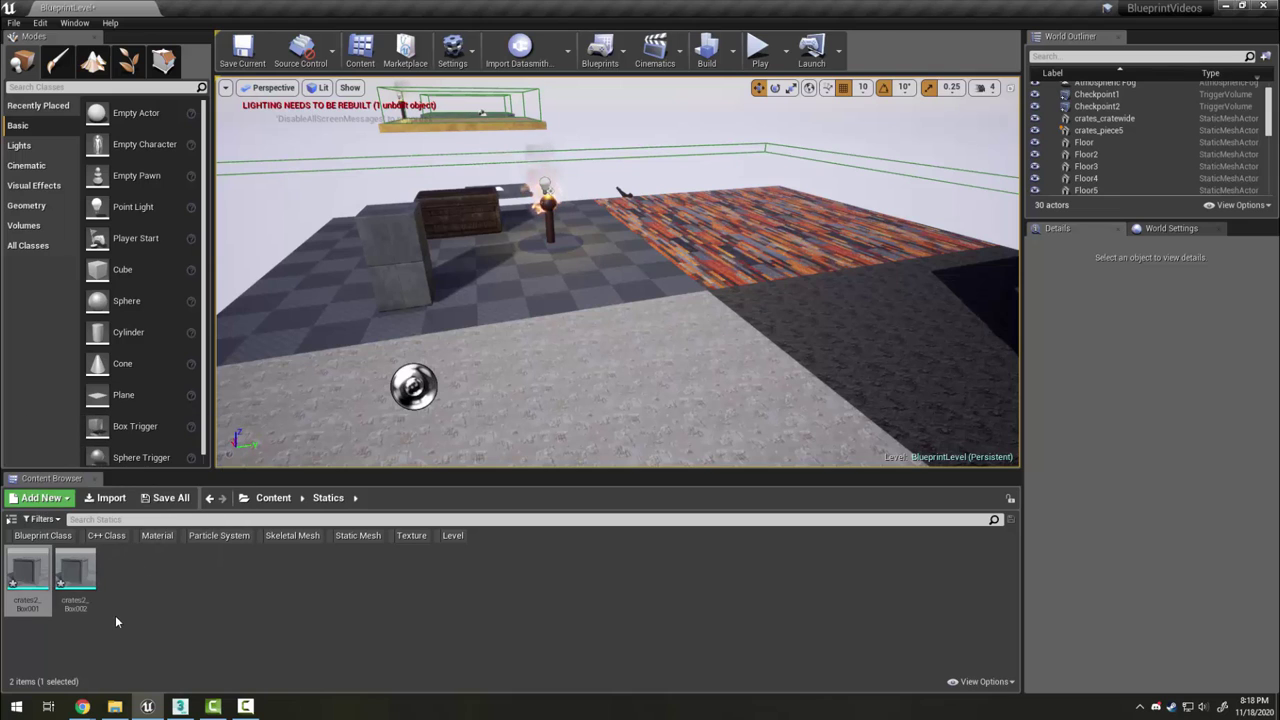
pyautogui.moveTo(76, 580); pyautogui.dragTo(512, 376)
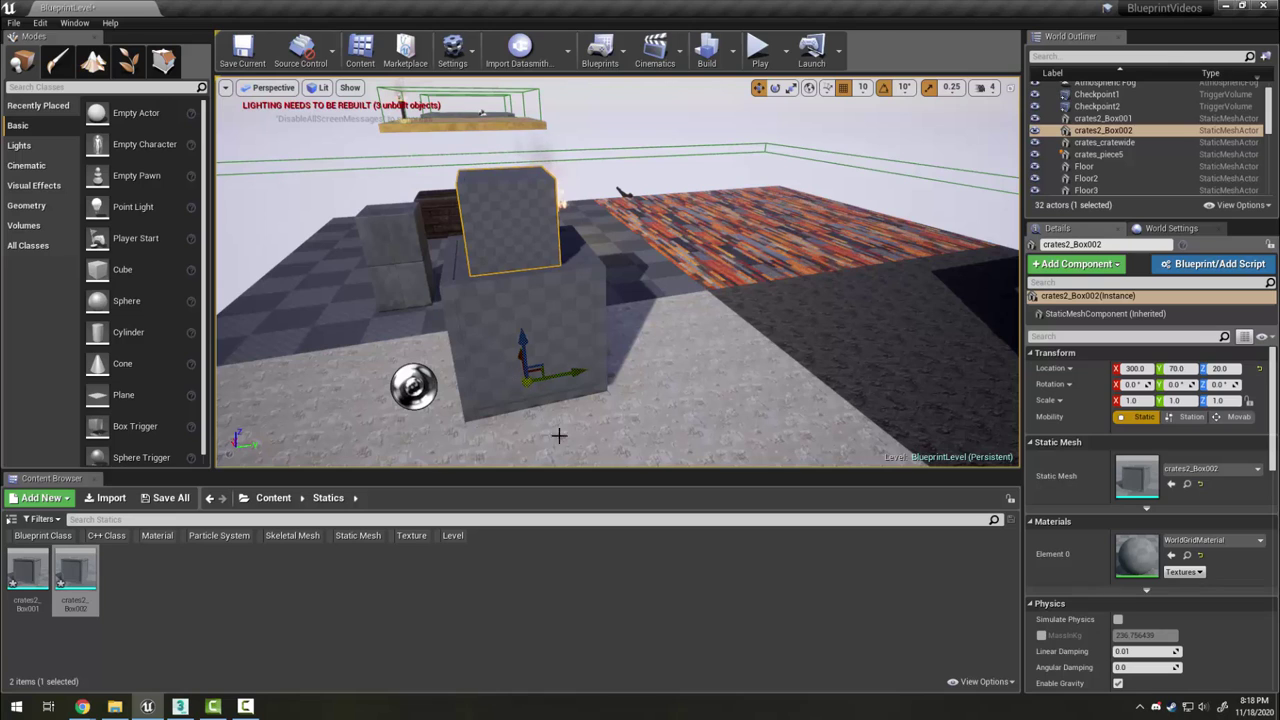
pyautogui.moveTo(560, 377); pyautogui.dragTo(659, 375)
pyautogui.click(563, 377)
pyautogui.moveTo(570, 360); pyautogui.dragTo(600, 353)
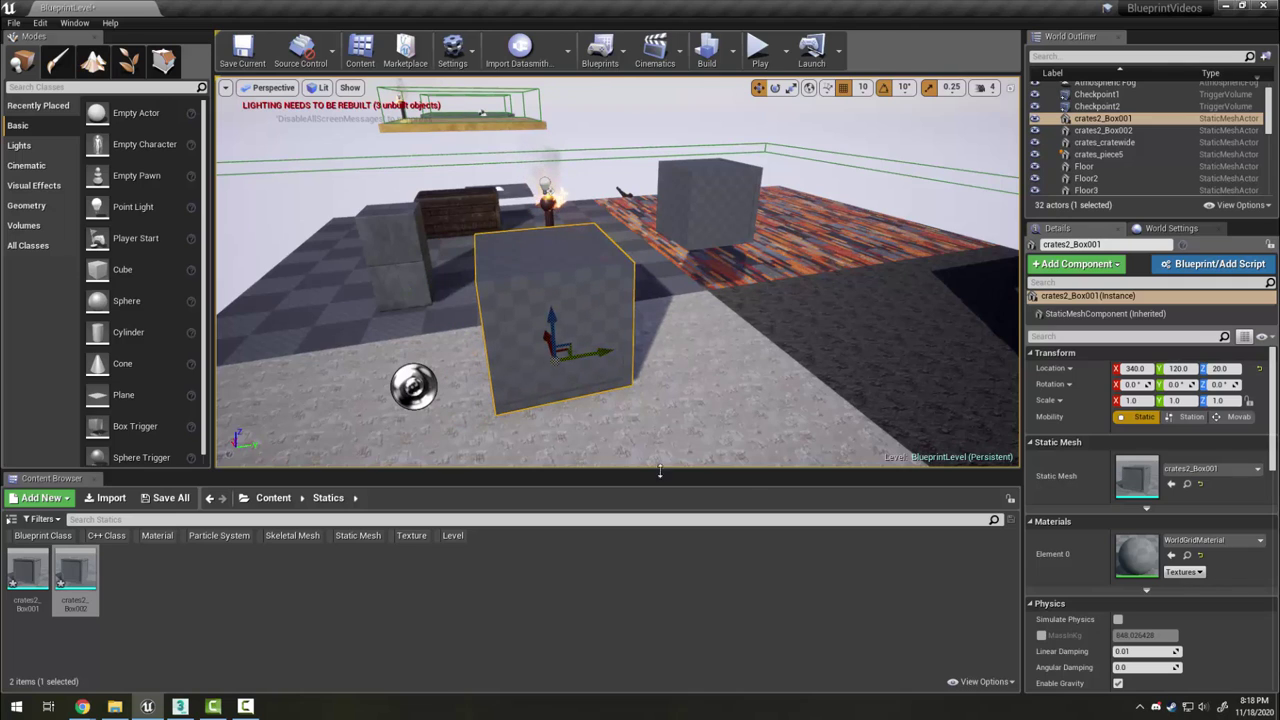
# - Apply M_Wood_Pine to Element 0 of both crates2_Box001 and crates2_Box002
pyautogui.click(1210, 540)
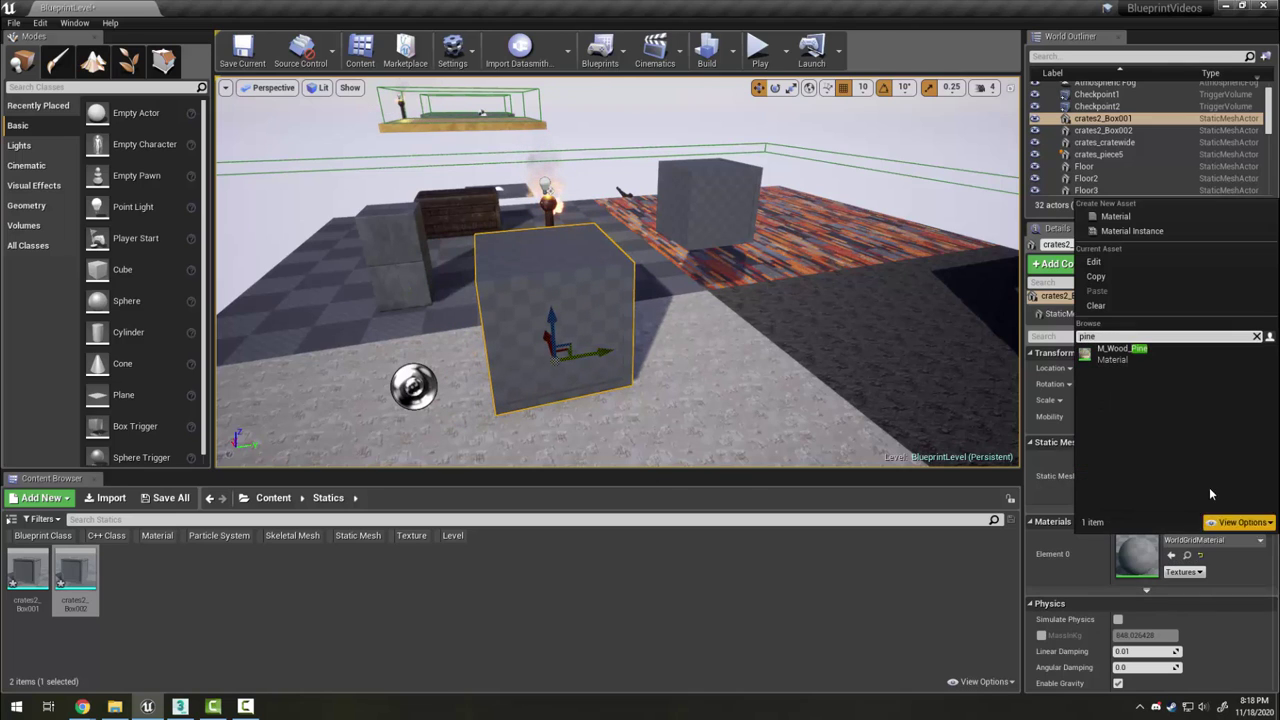
pyautogui.click(1115, 355)
pyautogui.click(1103, 130)
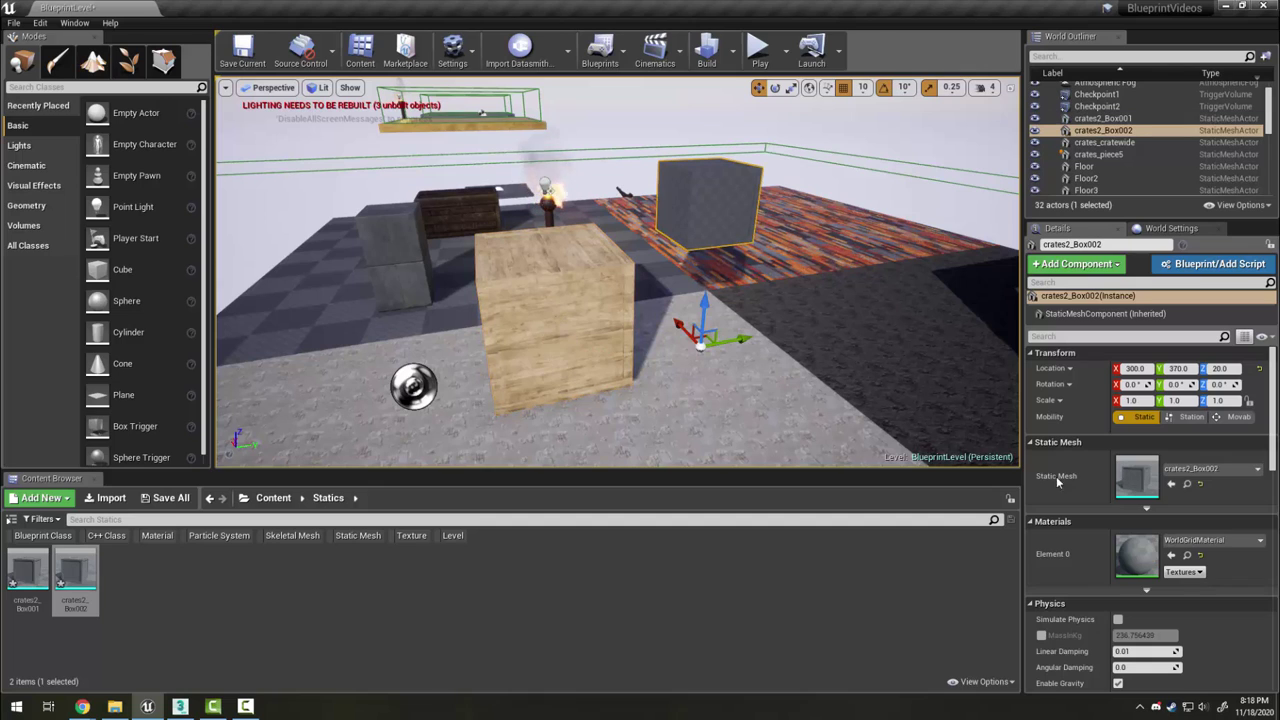
pyautogui.click(1210, 470)
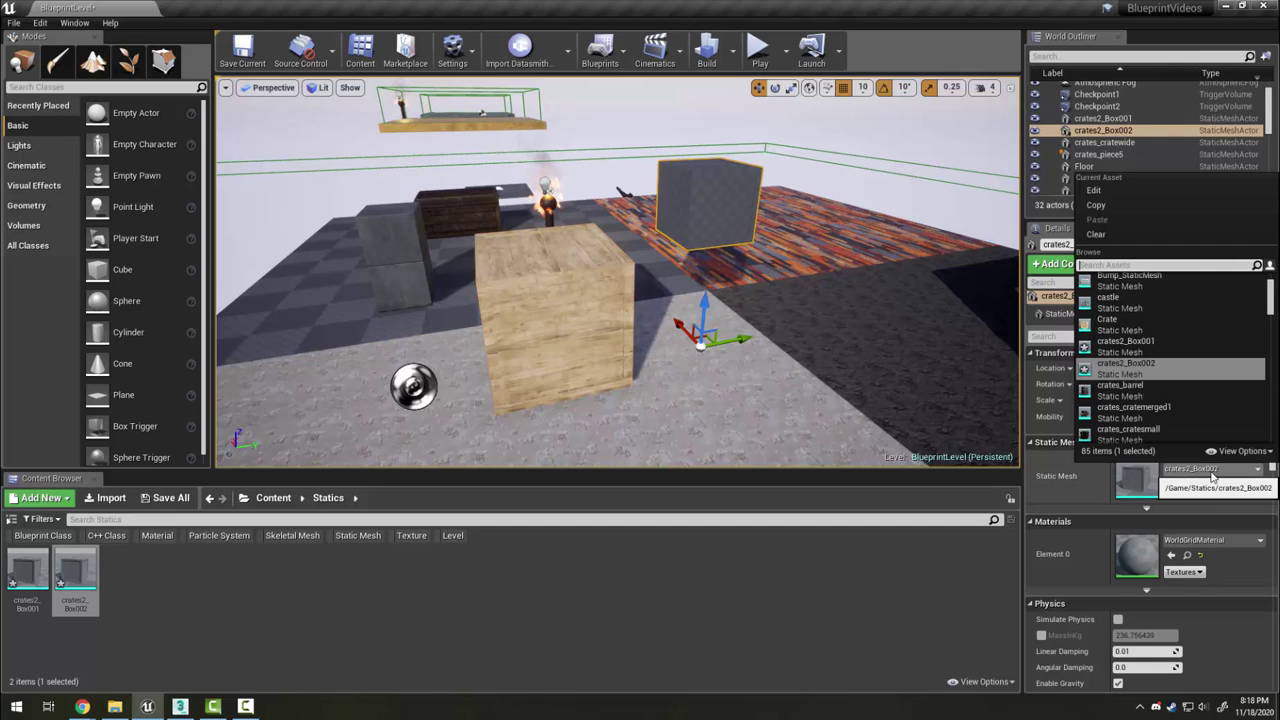
pyautogui.click(1212, 534)
pyautogui.click(1215, 542)
pyautogui.write('pine')
pyautogui.click(1185, 362)
pyautogui.moveTo(614, 138); pyautogui.dragTo(614, 138)
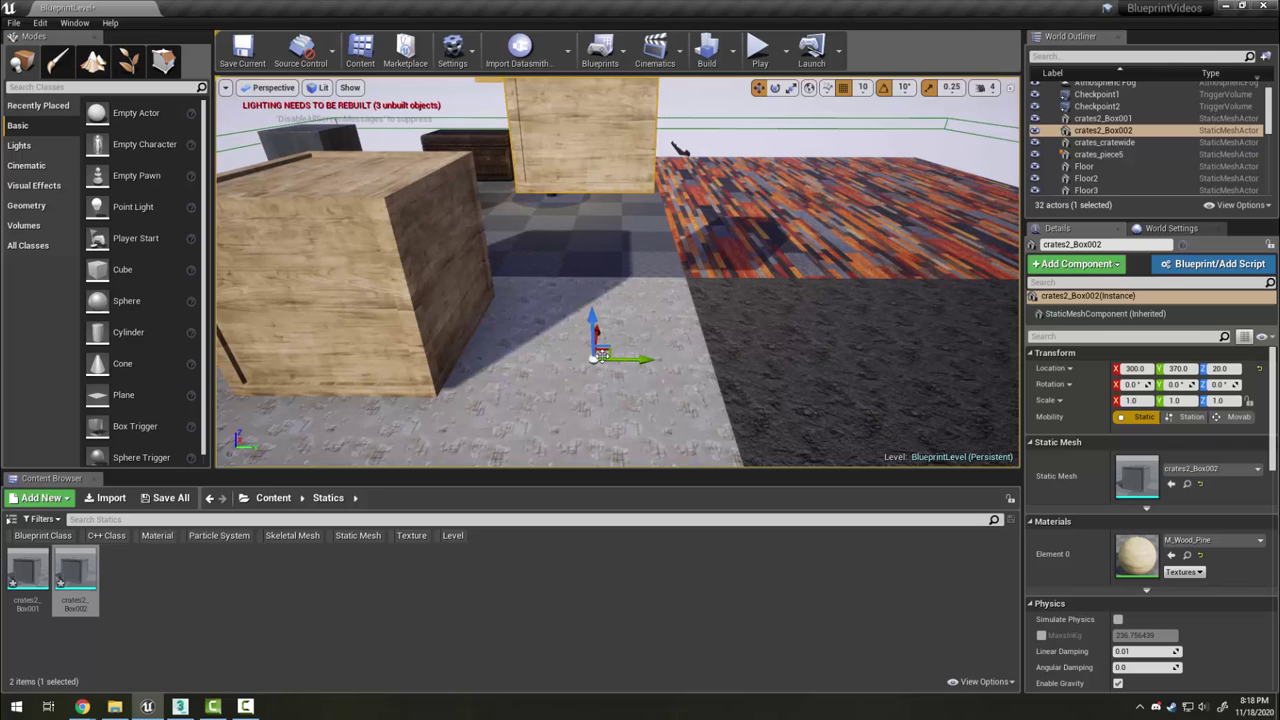
# - Snap crates2_Box002's pivot offset to its bottom corner, then orbit around to check it
pyautogui.moveTo(638, 188); pyautogui.dragTo(638, 188, button='right')
pyautogui.rightClick(651, 216)
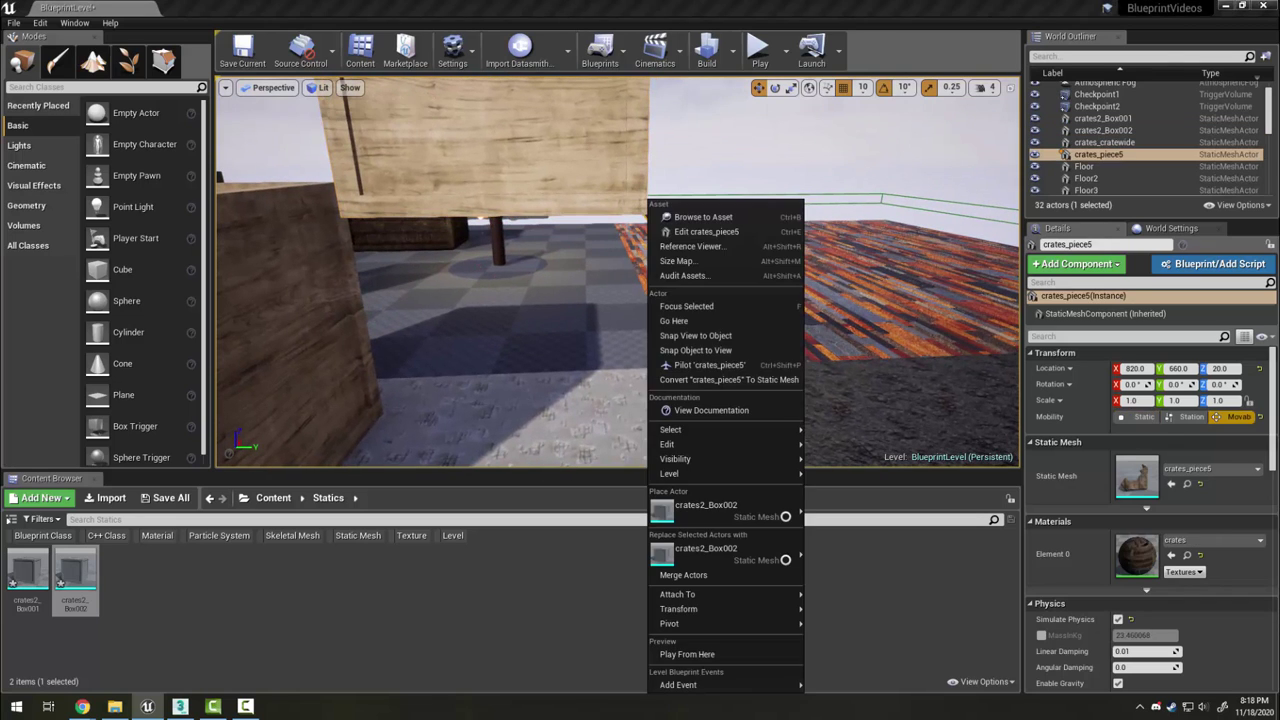
pyautogui.click(641, 212)
pyautogui.rightClick(640, 205)
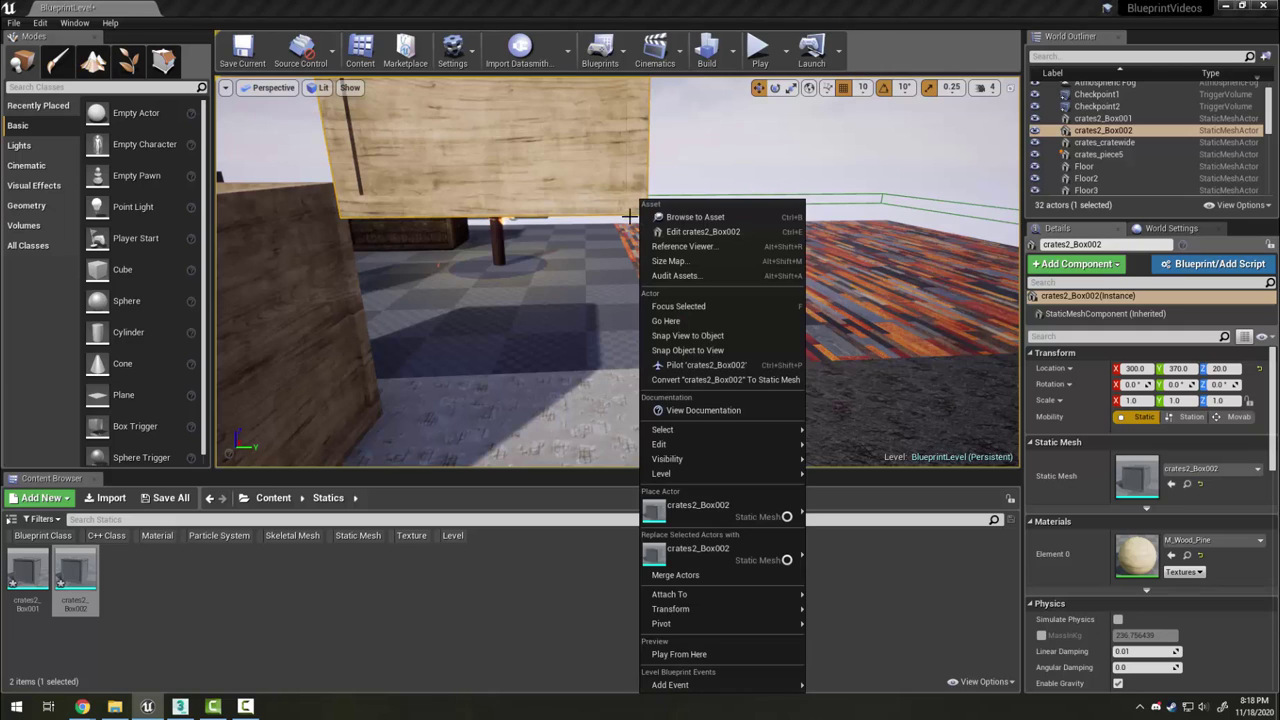
pyautogui.moveTo(695, 624)
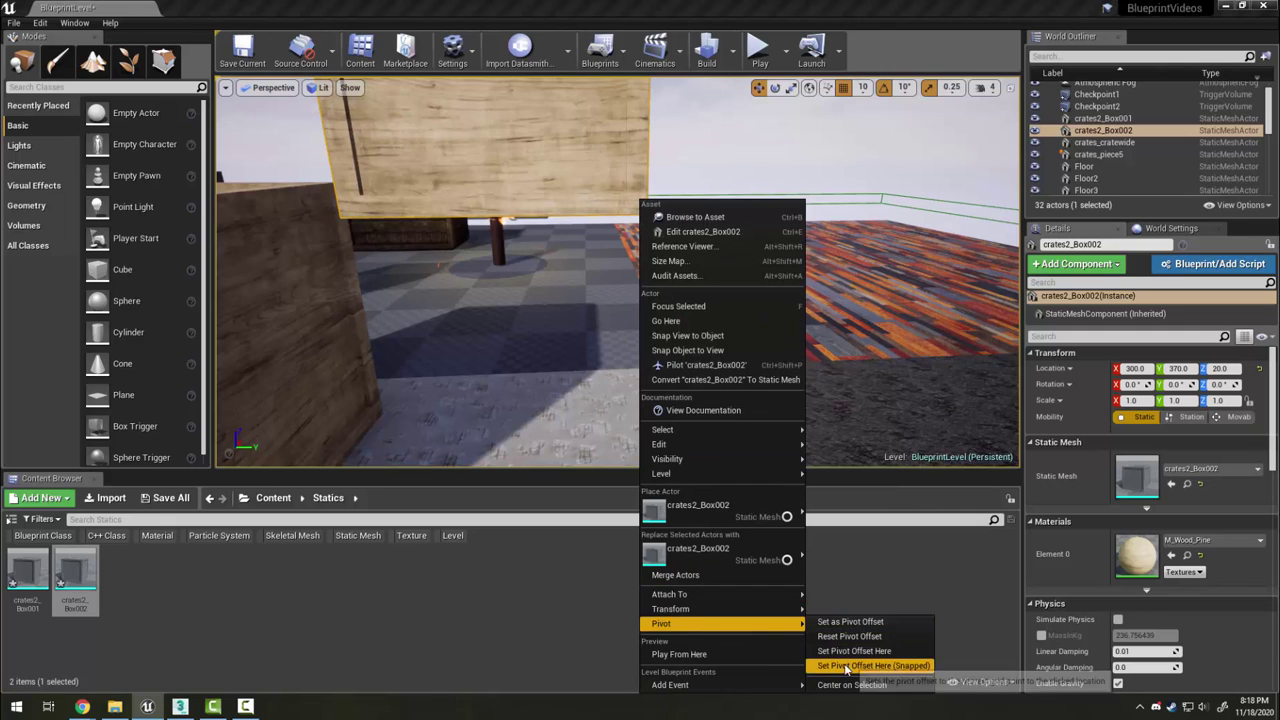
pyautogui.click(849, 666)
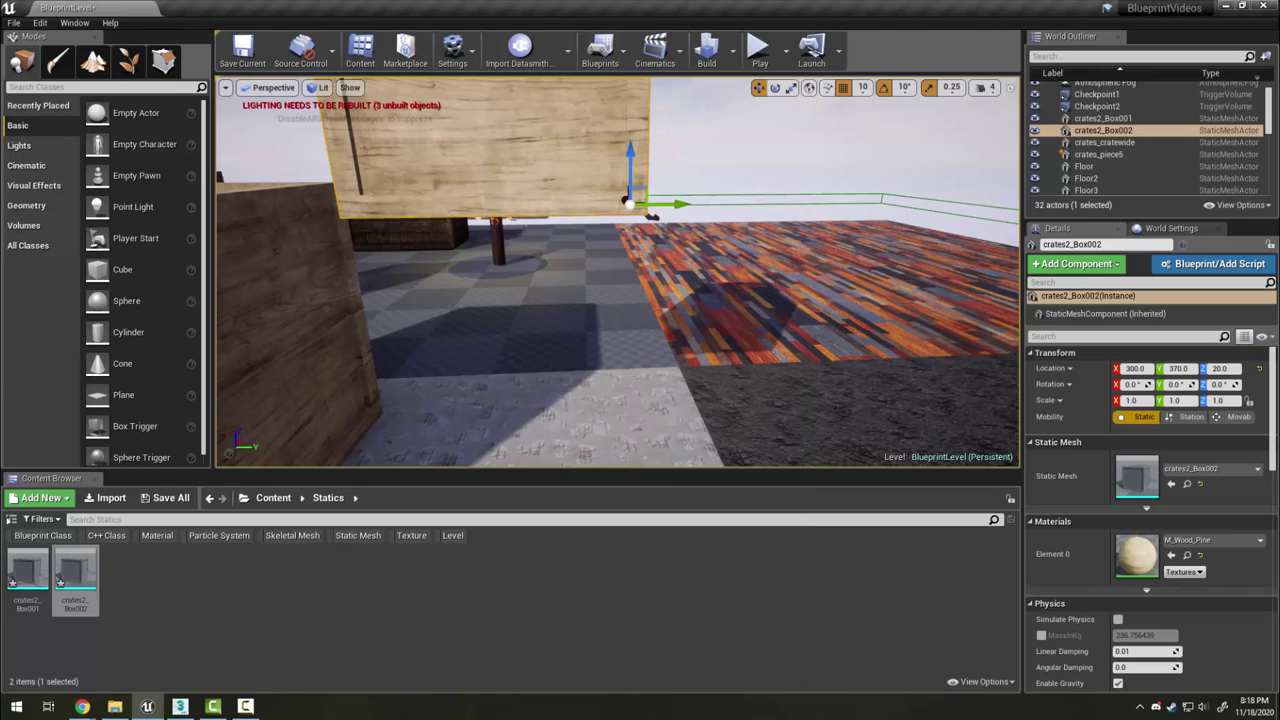
pyautogui.press('f')
pyautogui.scroll(3, 618, 272)
pyautogui.moveTo(662, 282); pyautogui.dragTo(662, 282, button='right')
pyautogui.keyDown('alt'); pyautogui.moveTo(658, 280); pyautogui.dragTo(668, 212); pyautogui.keyUp('alt')
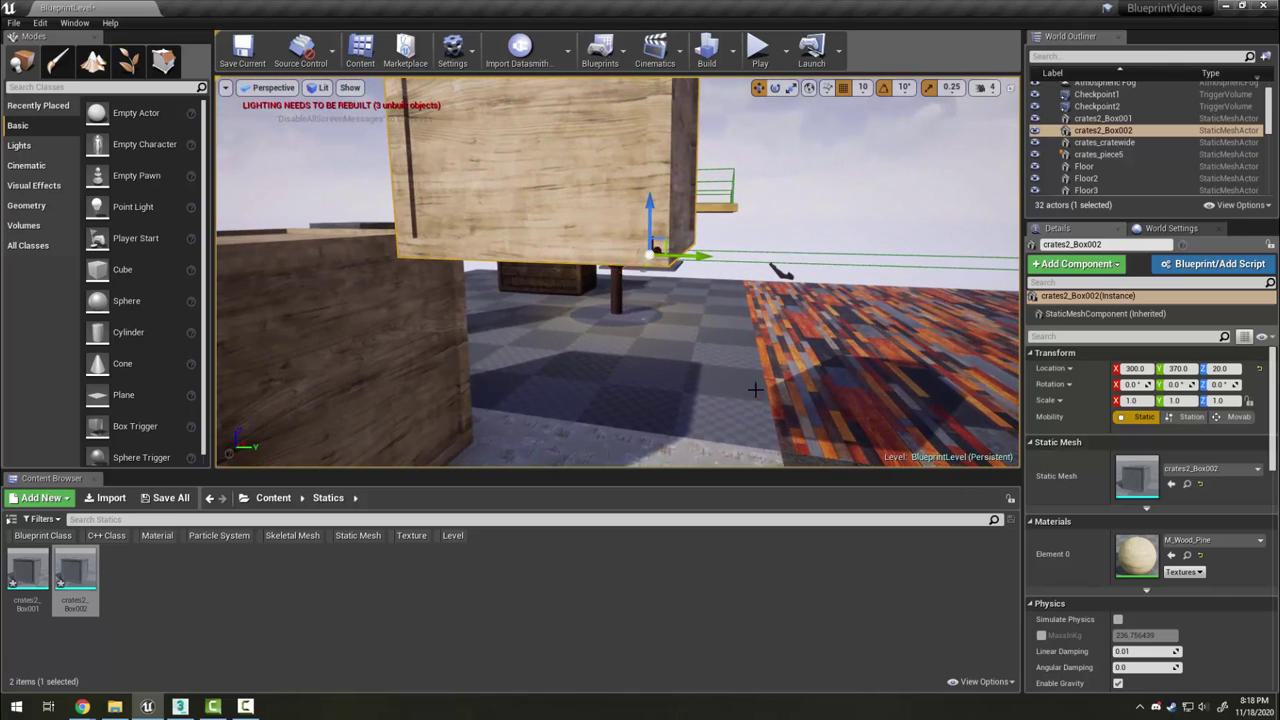
# - Store the corner as crates2_Box002's pivot offset
pyautogui.rightClick(626, 237)
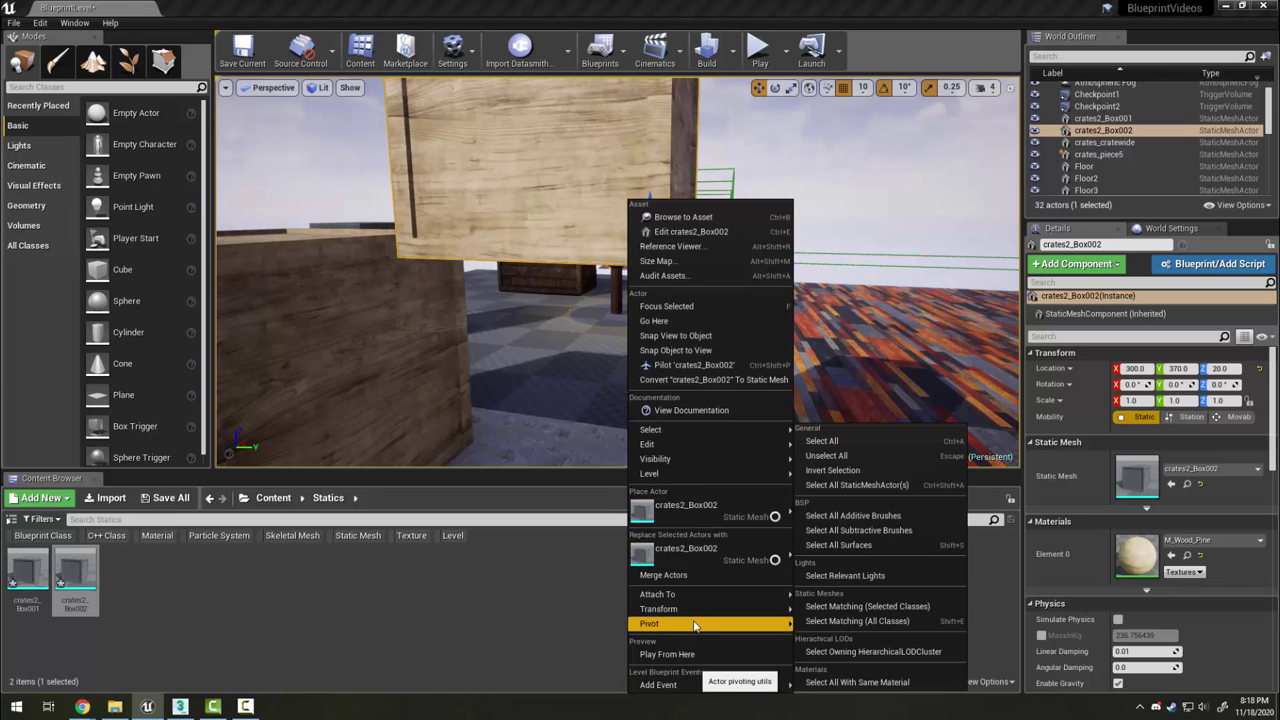
pyautogui.moveTo(697, 623)
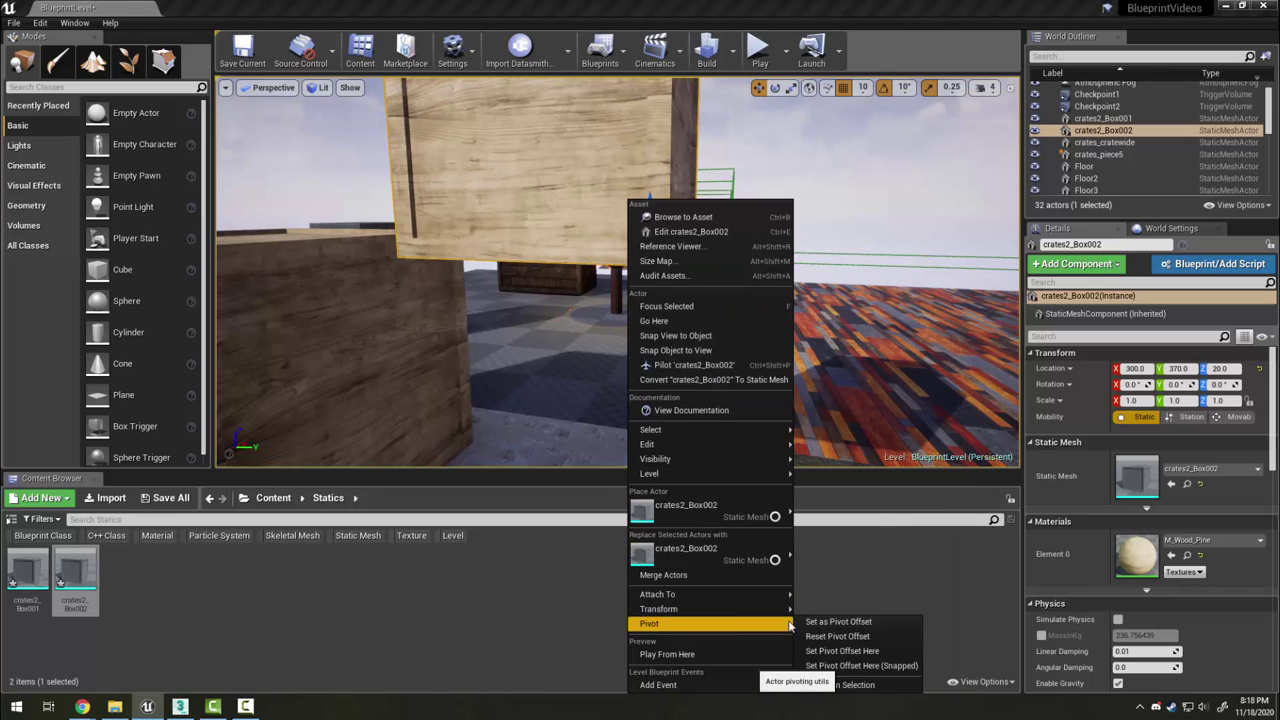
pyautogui.click(849, 622)
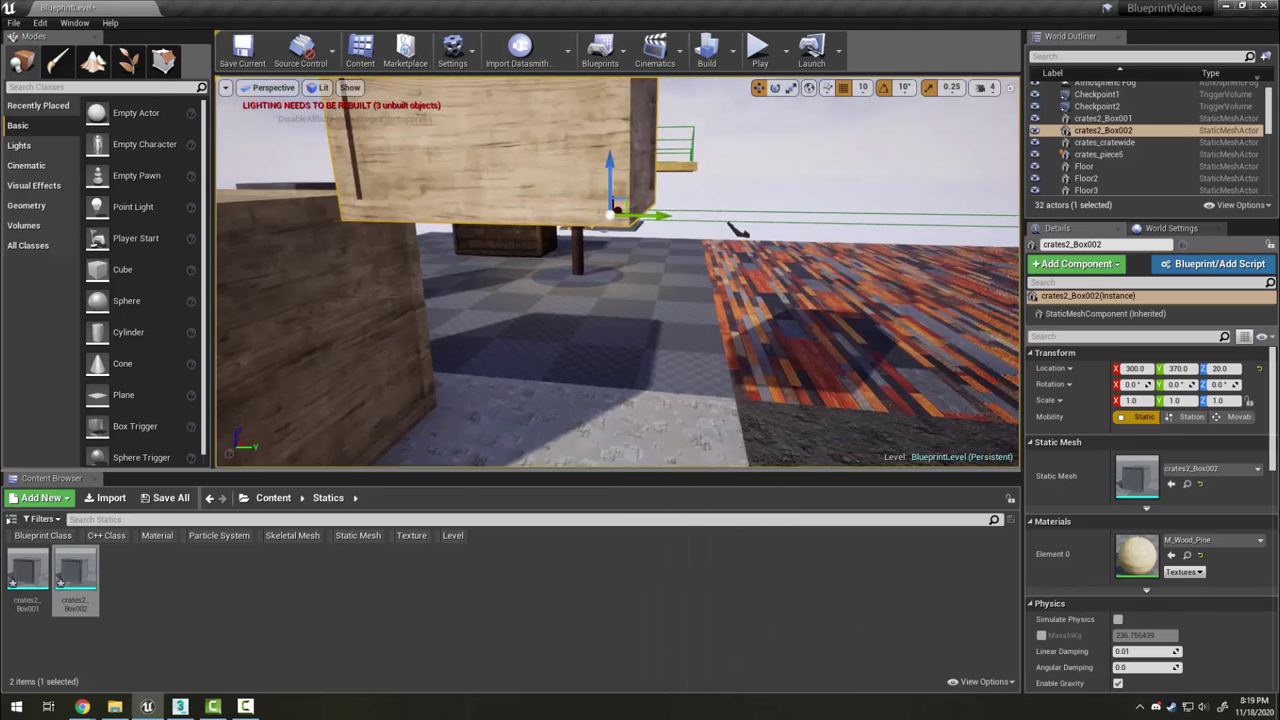
pyautogui.moveTo(688, 158); pyautogui.dragTo(648, 328, button='right')
pyautogui.click(648, 328)
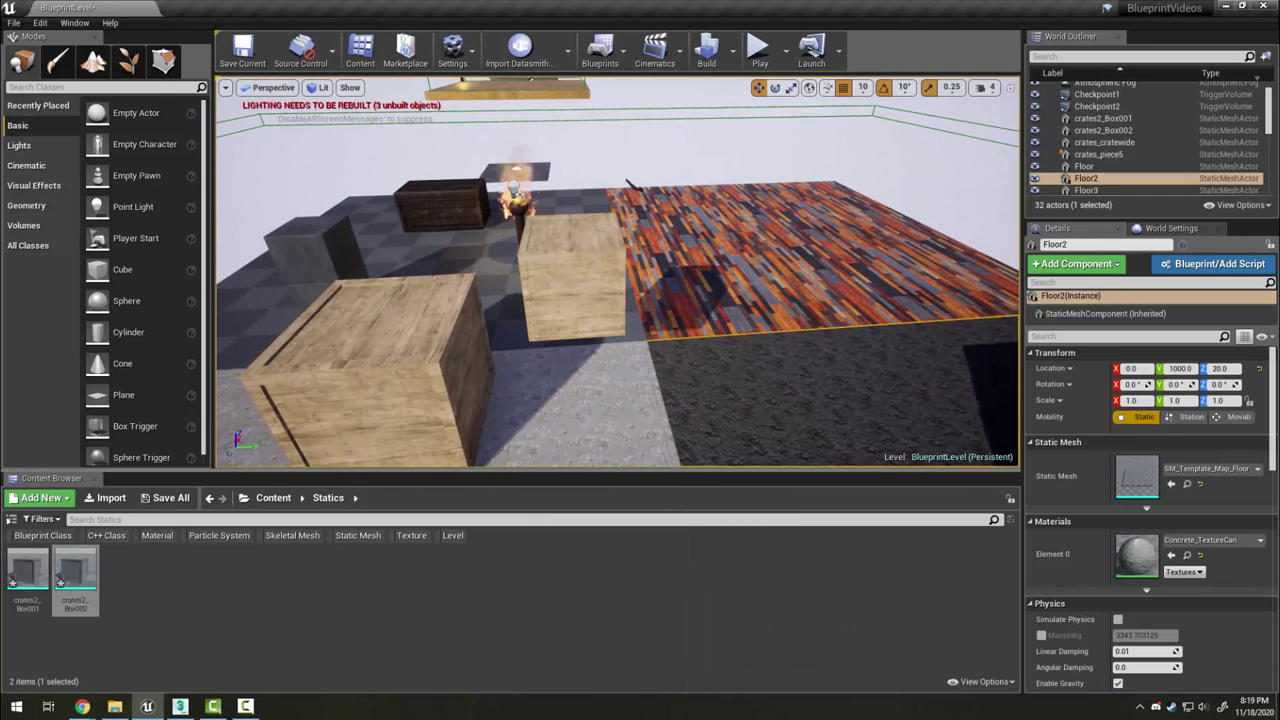
# - Lower crates2_Box002 onto the floor at 300, 350, -170
pyautogui.click(585, 290)
pyautogui.moveTo(623, 303); pyautogui.dragTo(616, 430)
pyautogui.moveTo(616, 430); pyautogui.dragTo(560, 400, button='right')
pyautogui.moveTo(755, 335)
pyautogui.mouseDown()
pyautogui.moveTo(712, 335)
pyautogui.moveTo(746, 335)
pyautogui.mouseUp()
# - Shift crates2_Box001 along Y to 340, 100, 20
pyautogui.moveTo(746, 335); pyautogui.dragTo(575, 332, button='right')
pyautogui.click(495, 295)
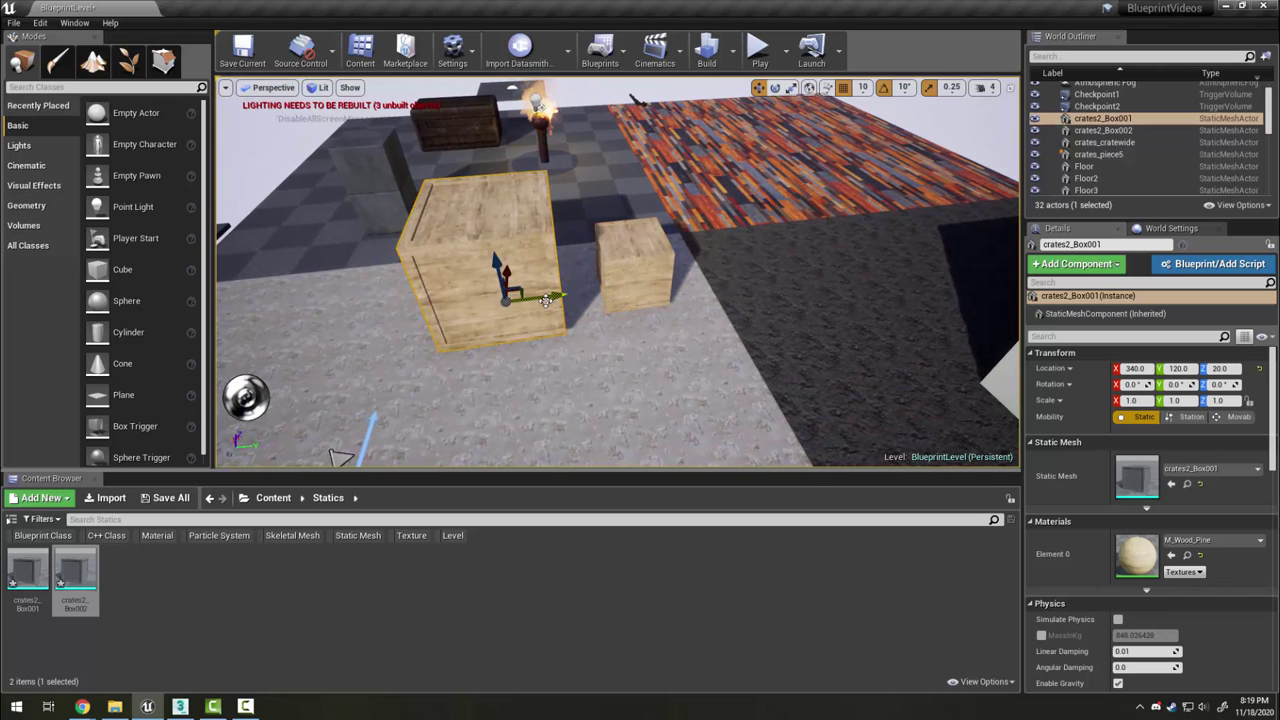
pyautogui.moveTo(545, 300)
pyautogui.mouseDown()
pyautogui.moveTo(380, 300)
pyautogui.moveTo(533, 303)
pyautogui.mouseUp()
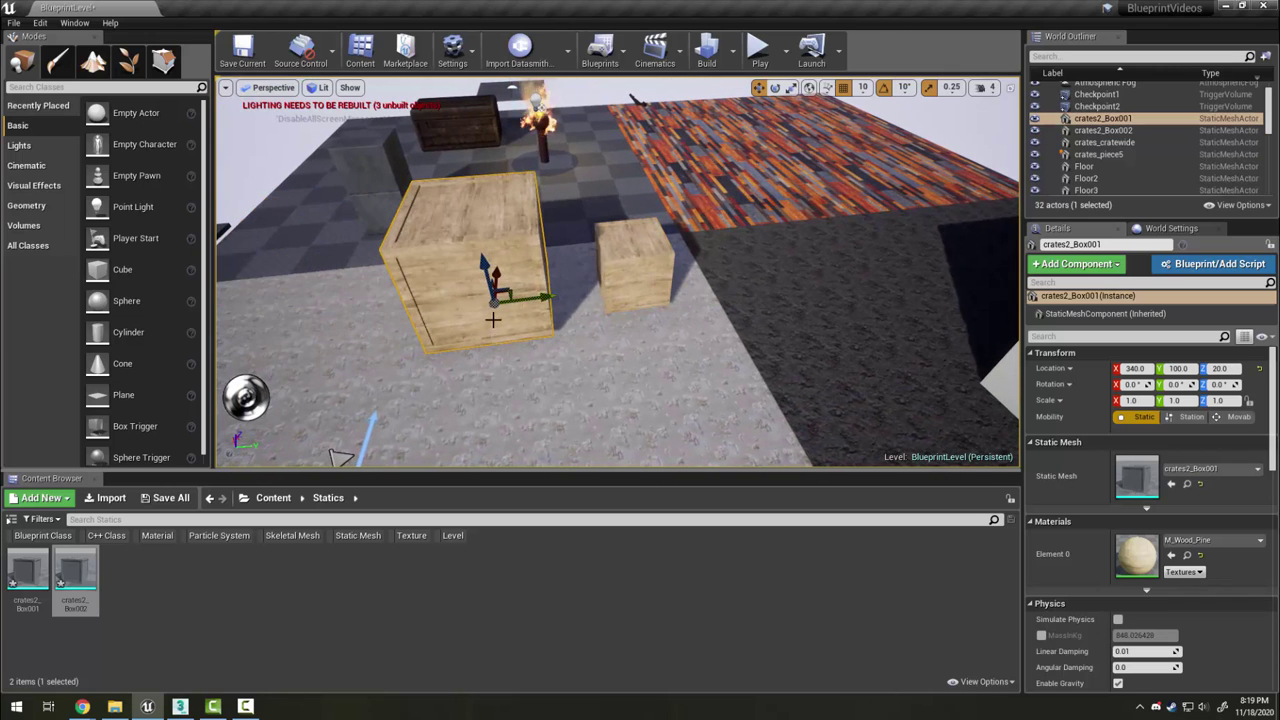